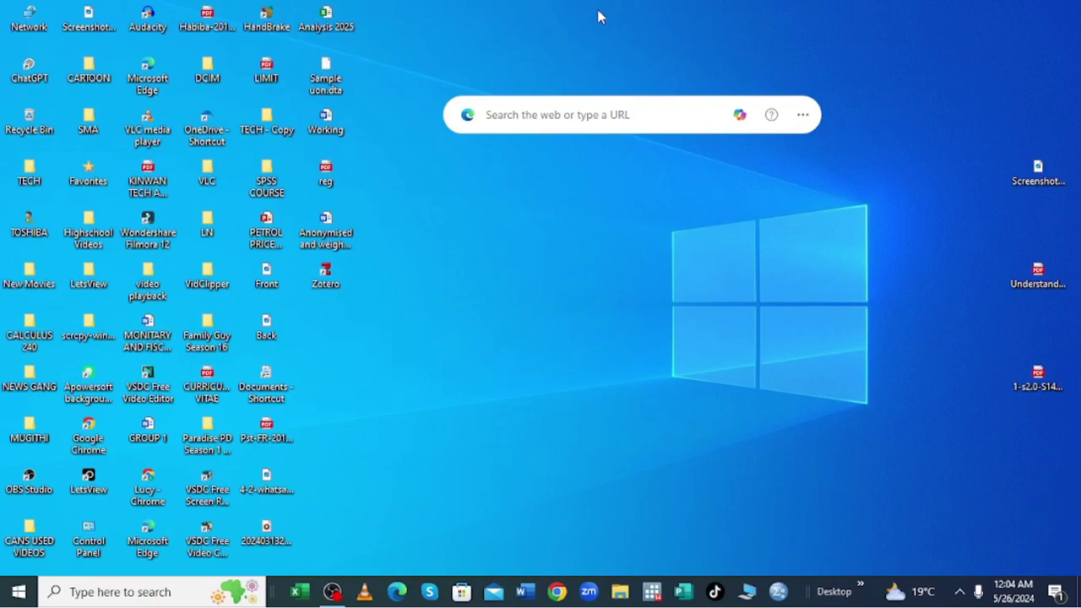
- Find This PC with the 'pc' search and browse to C:\Program Files (x86), selecting the Zotero folder
left_click(82, 600)
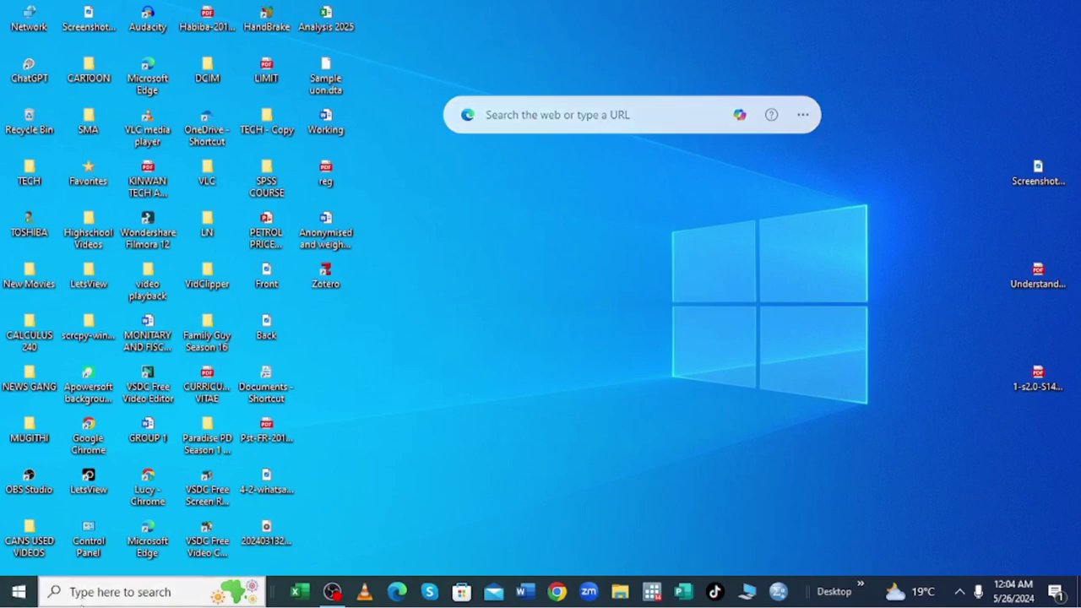
type("pc")
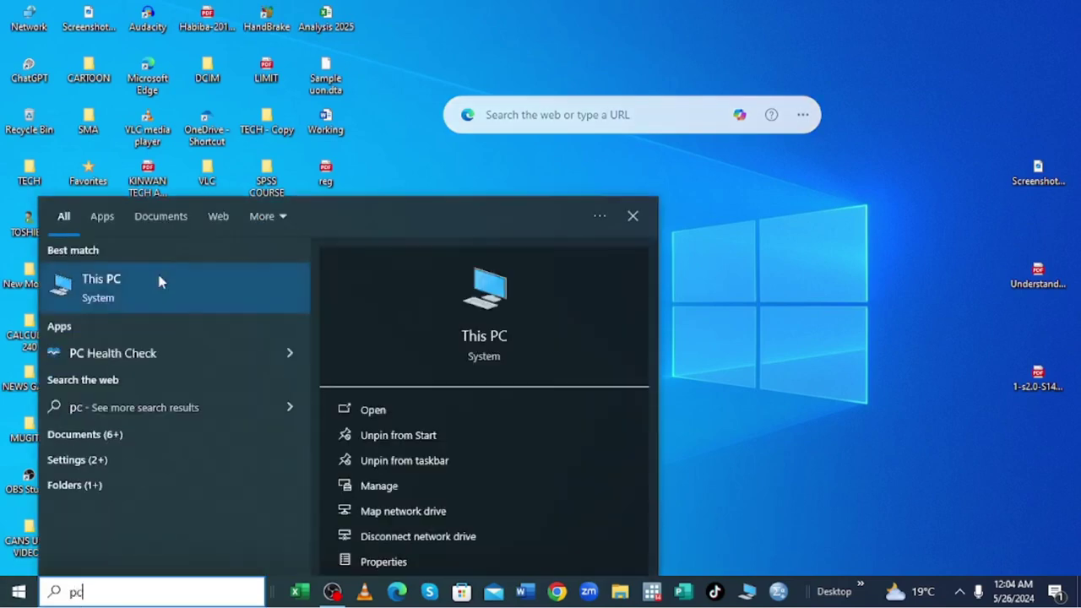
left_click(159, 278)
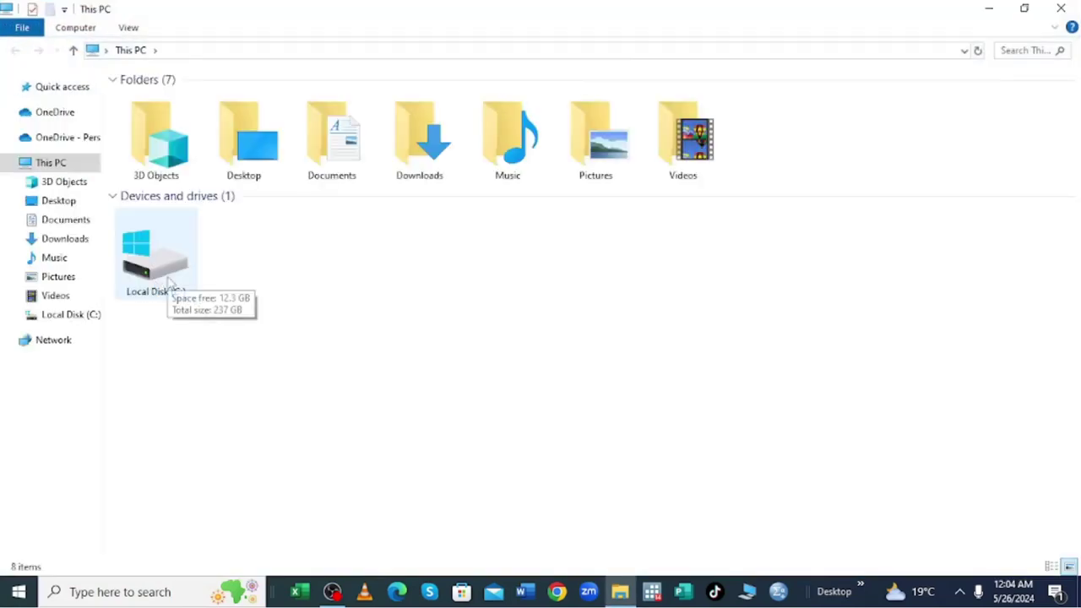
left_click(169, 283)
double_click(169, 285)
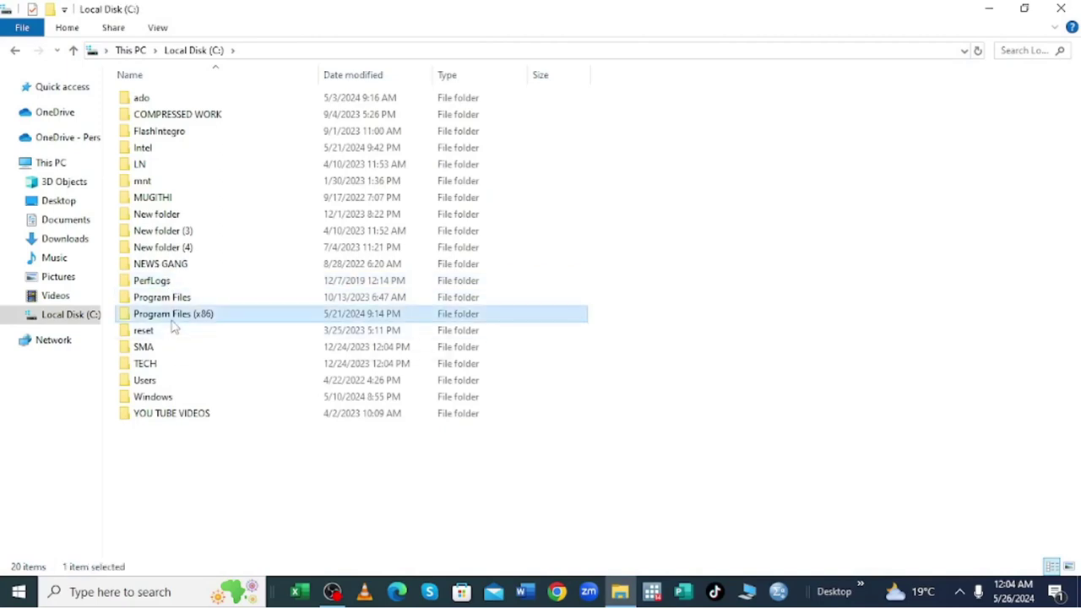
double_click(172, 318)
left_click(172, 317)
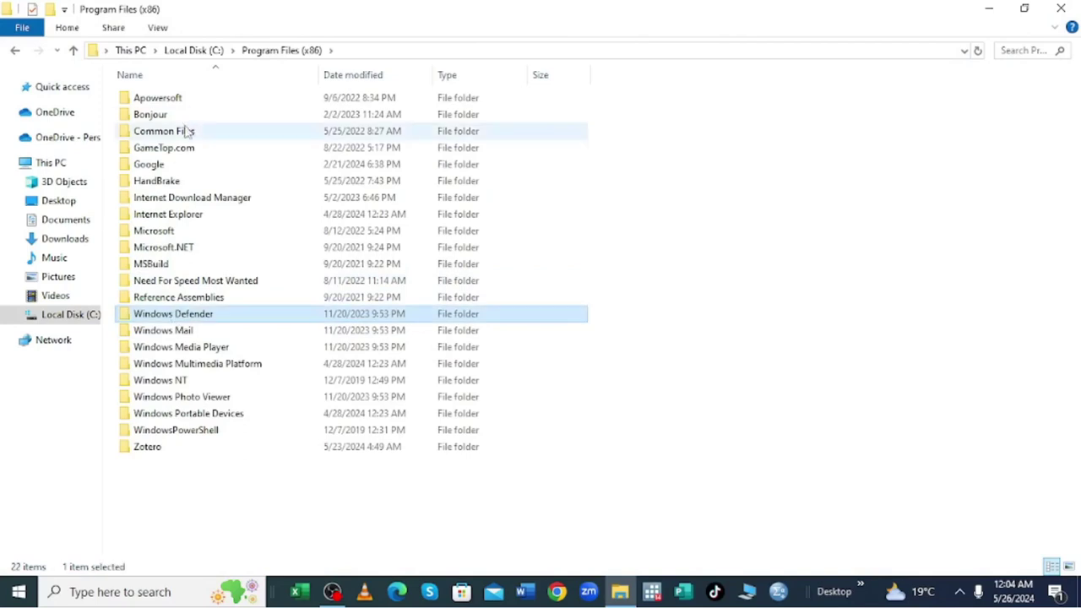
left_click(147, 450)
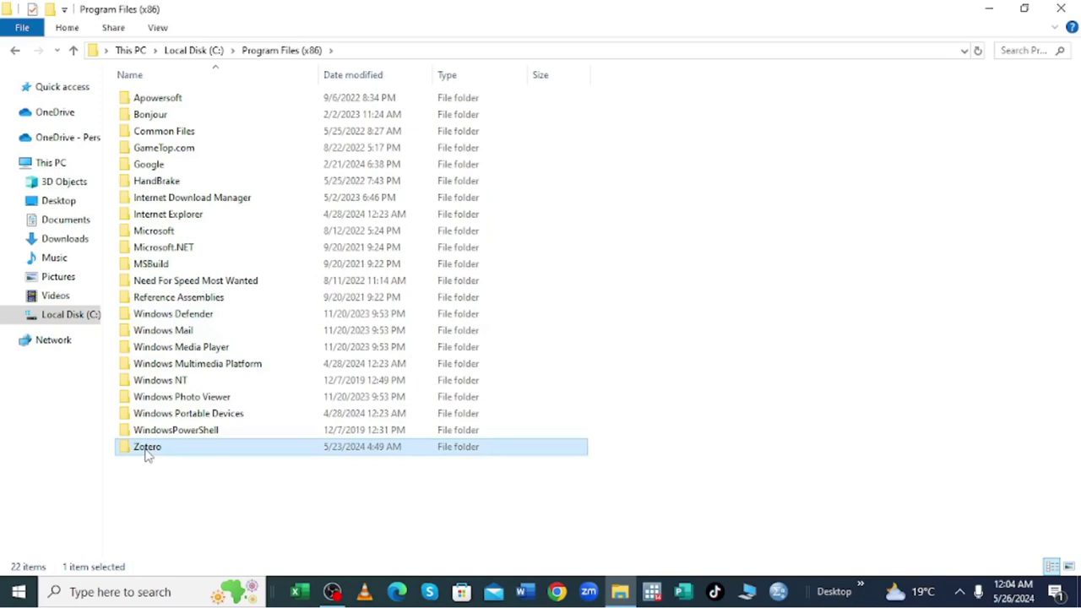
double_click(146, 453)
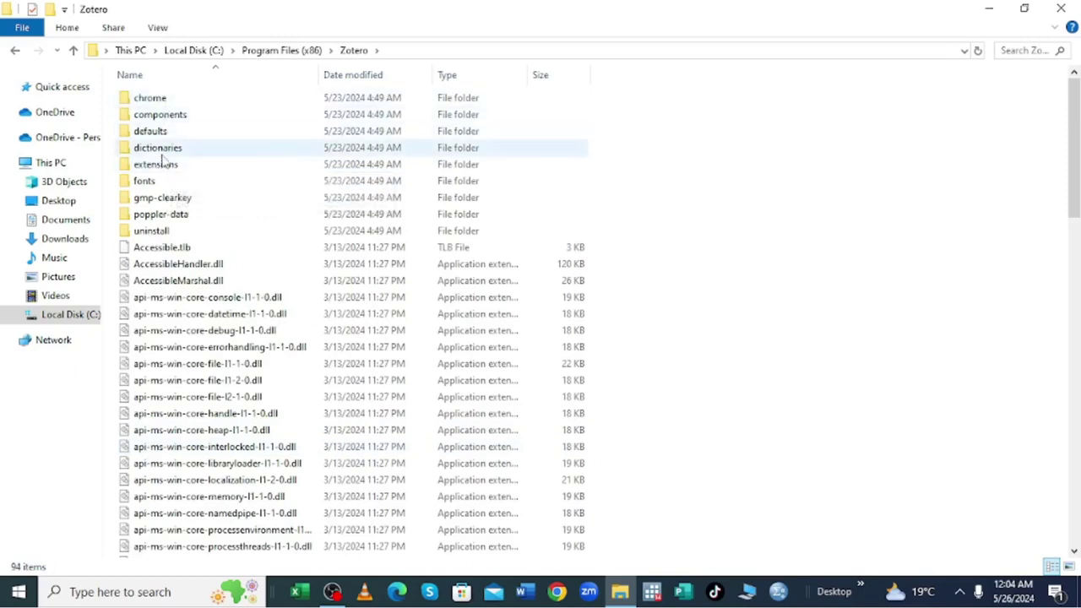
double_click(160, 168)
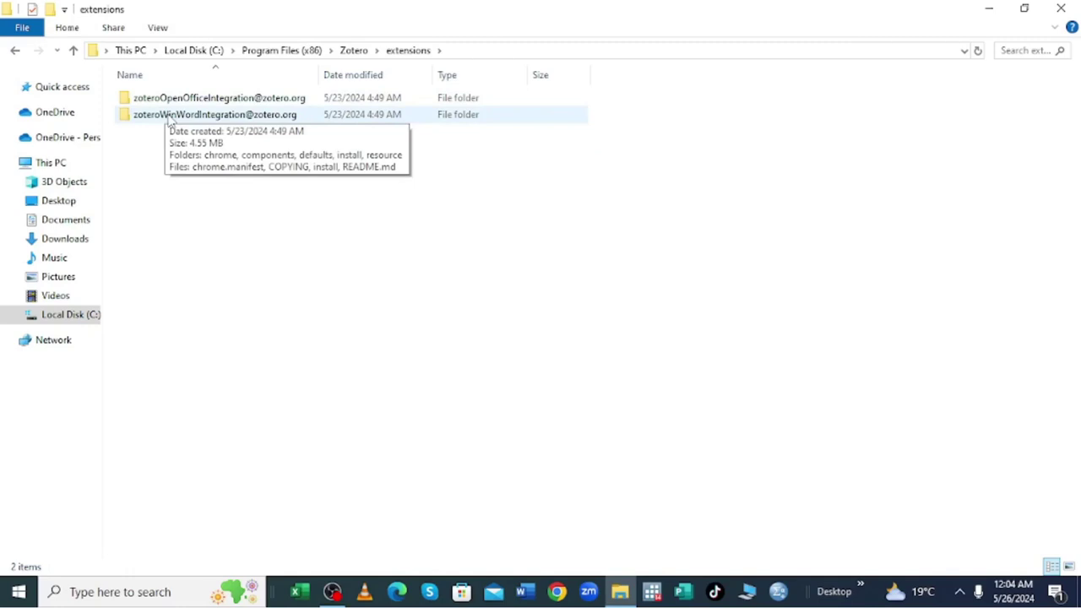
double_click(169, 116)
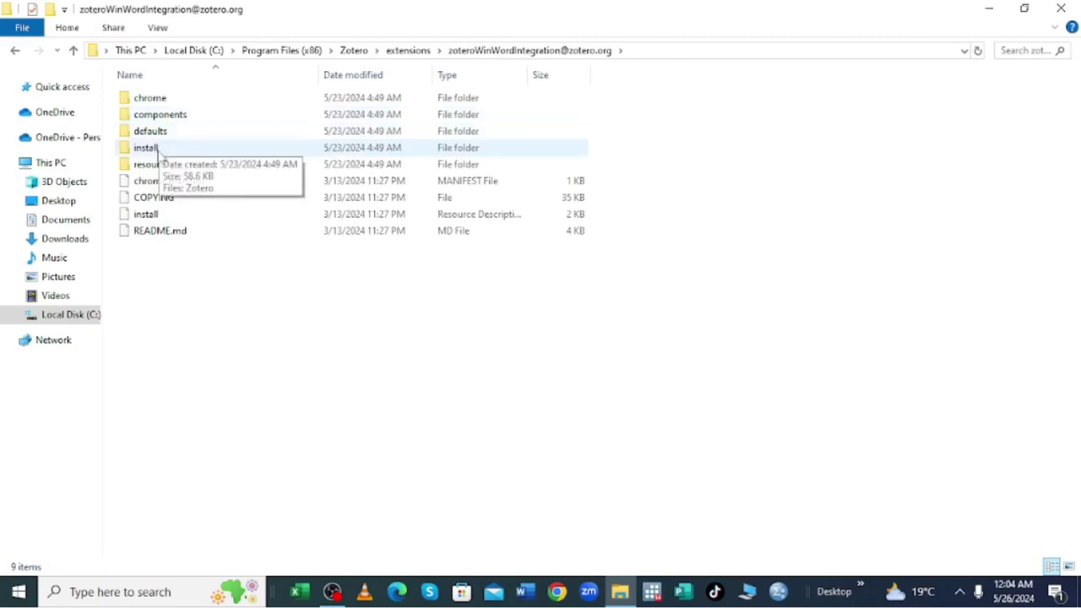
double_click(145, 148)
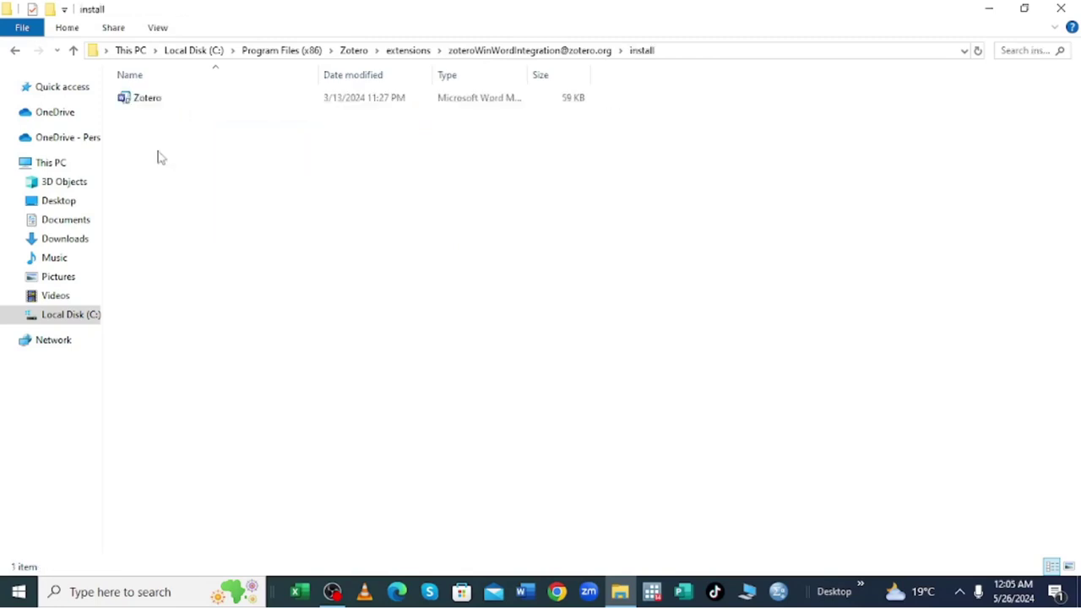
- Copy the Zotero Word template file from the install folder
left_click(183, 113)
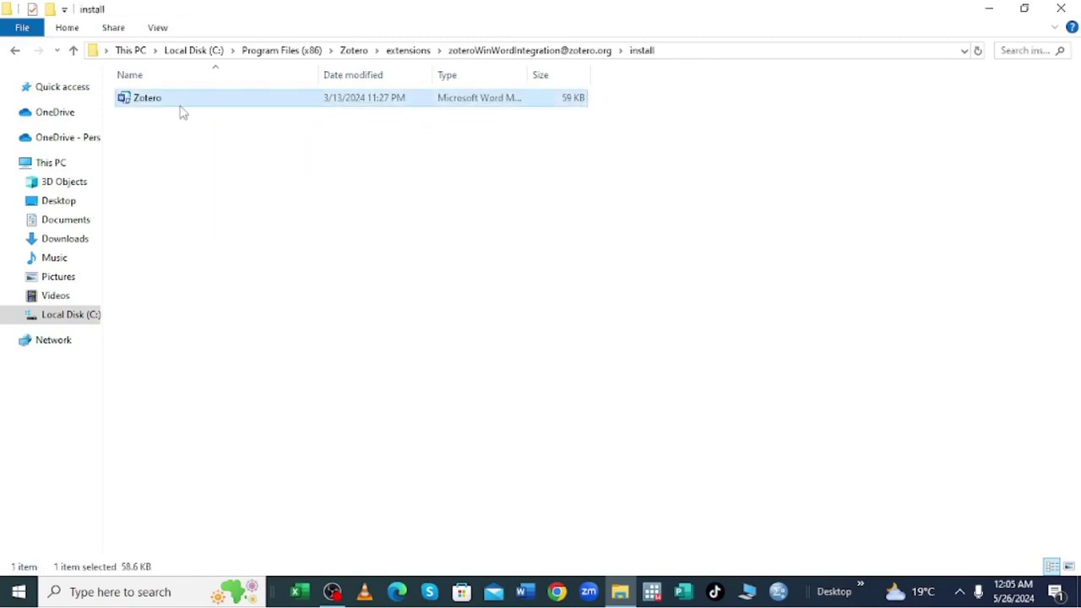
right_click(179, 106)
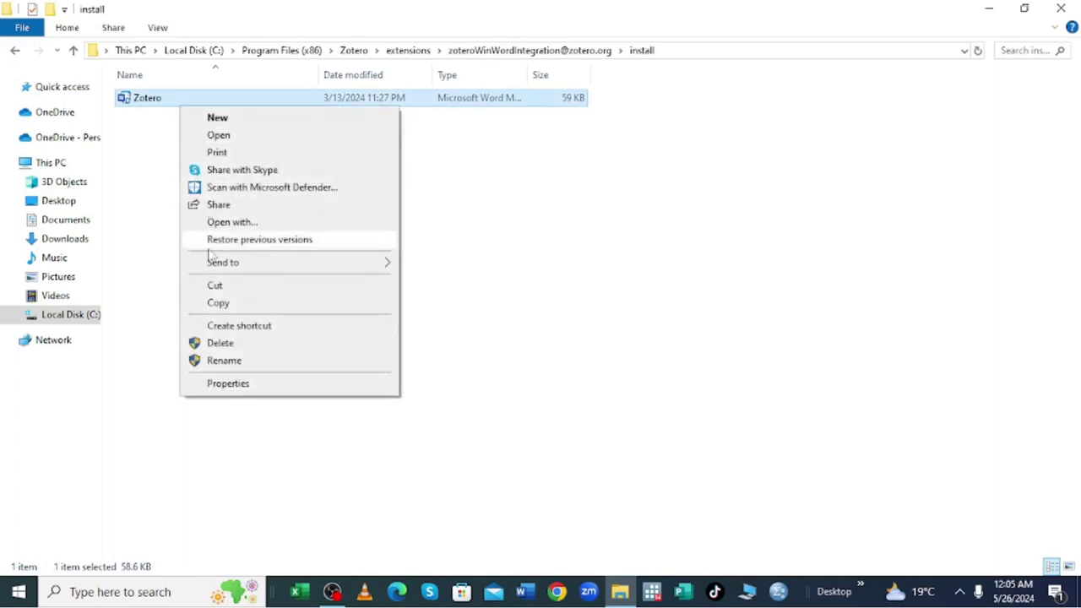
left_click(224, 305)
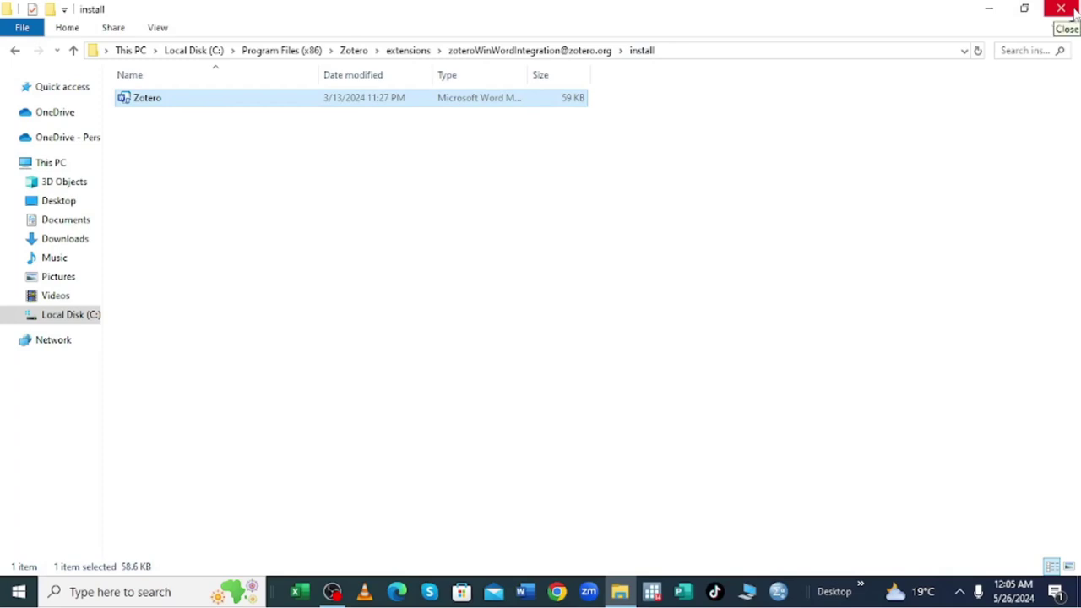
- Close File Explorer, launch Word and dismiss the Genuine Office warning
left_click(1073, 12)
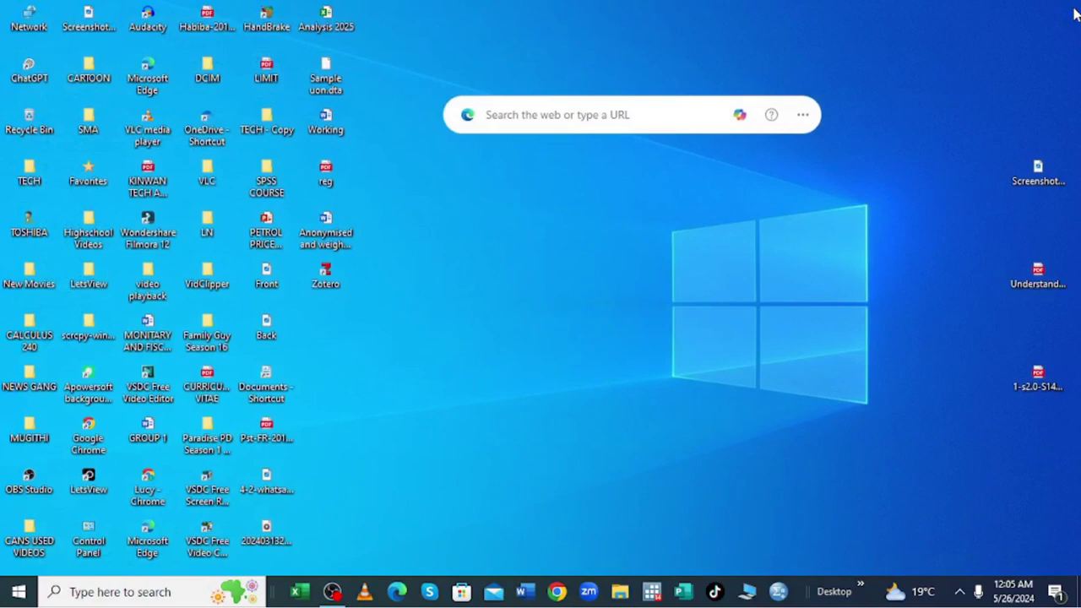
left_click(521, 594)
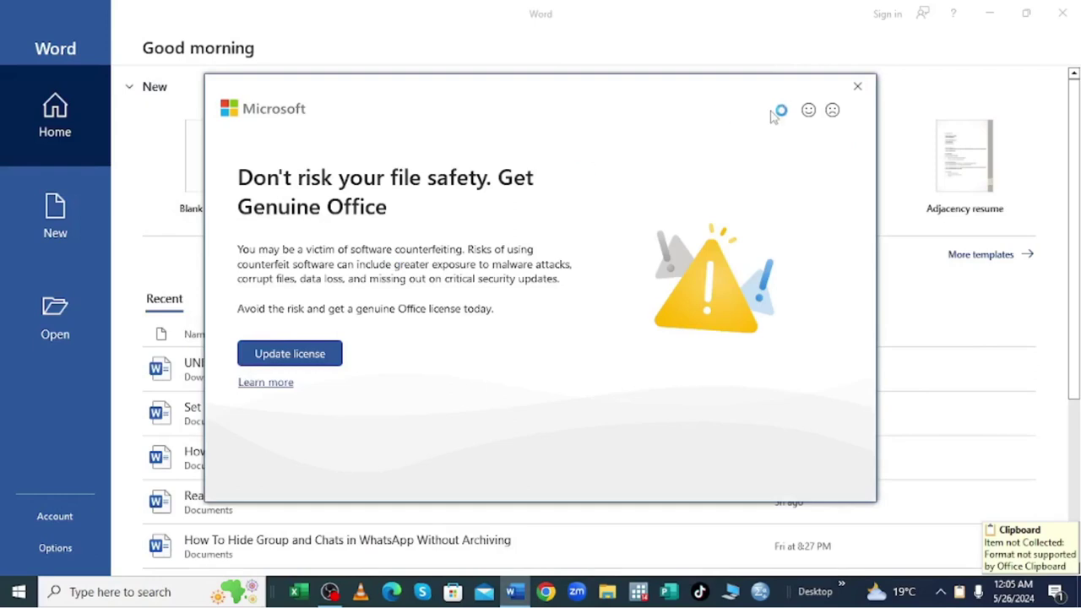
left_click(857, 85)
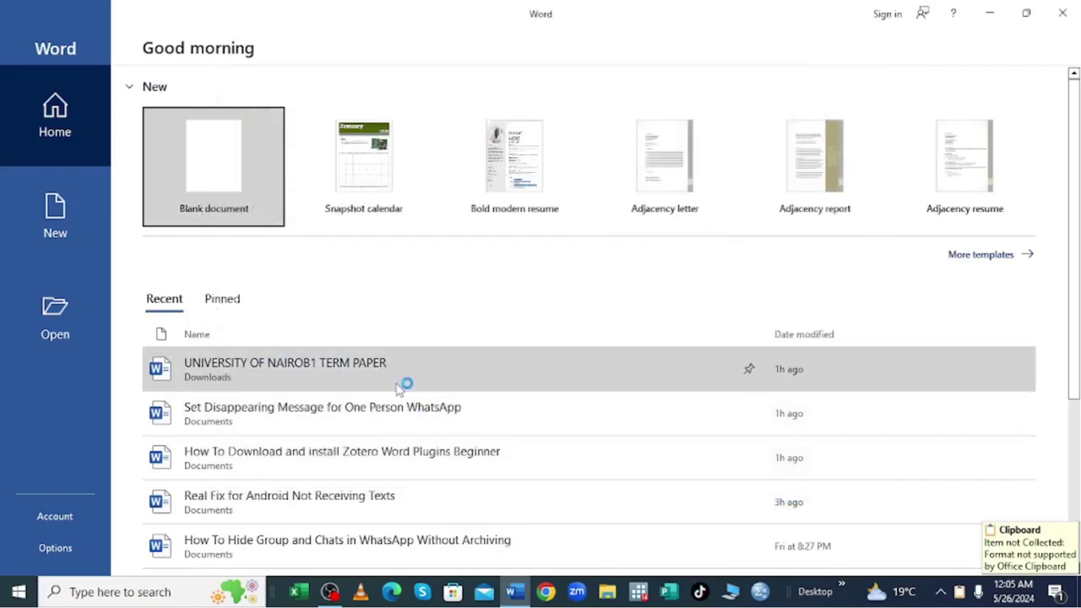
- Open the recent University of Nairobi term paper and scroll to its water-per-capita chart
left_click(406, 378)
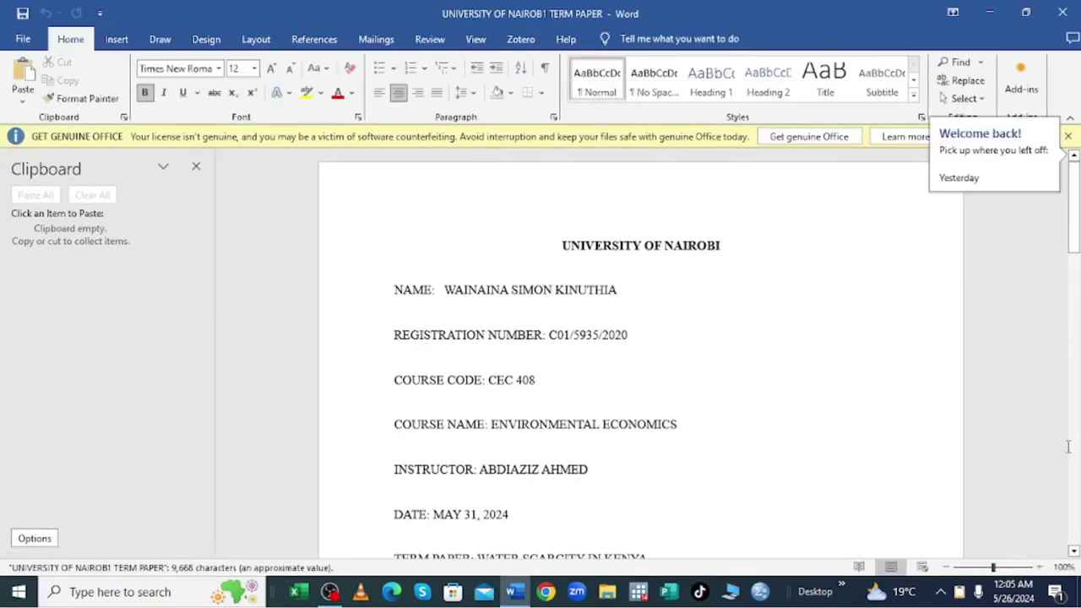
left_click(1074, 459)
left_click(1076, 459)
scroll(1077, 459, "down", 2)
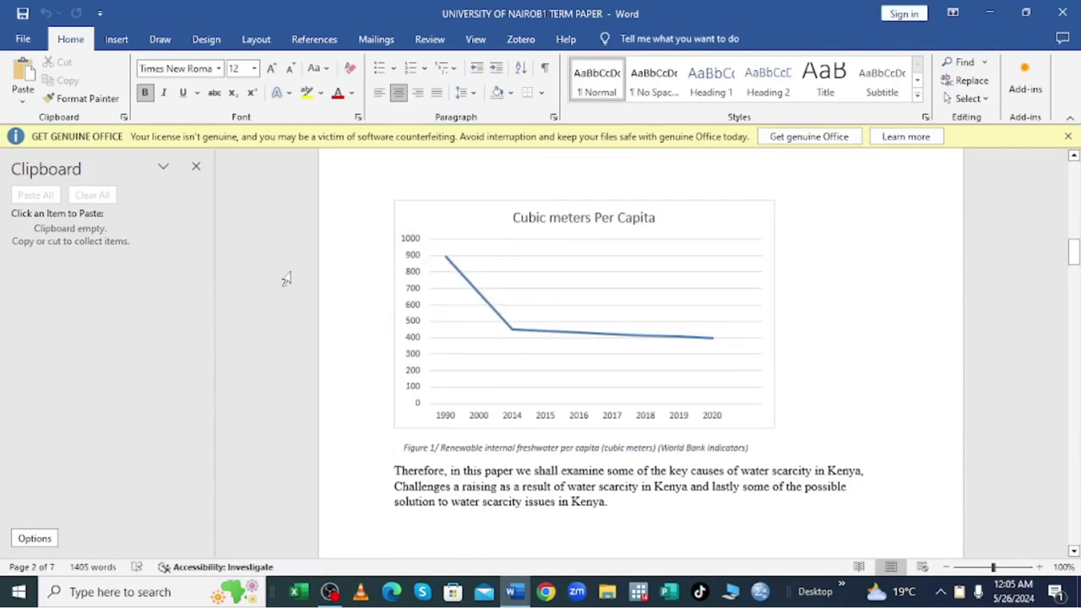
- Open Word Options from File > More and show the General section of the Advanced page
left_click(23, 39)
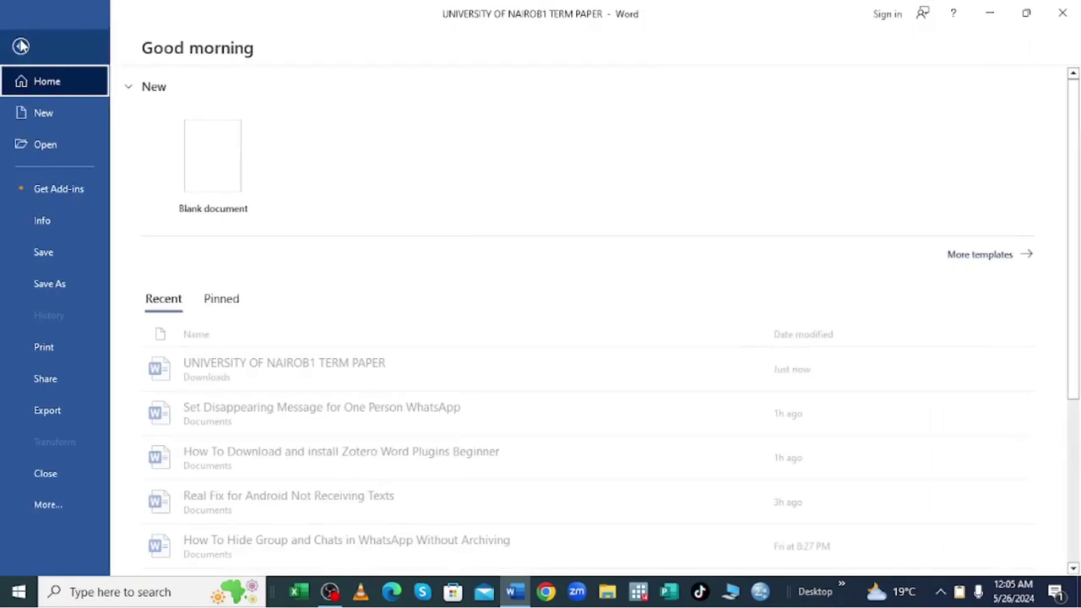
left_click(60, 504)
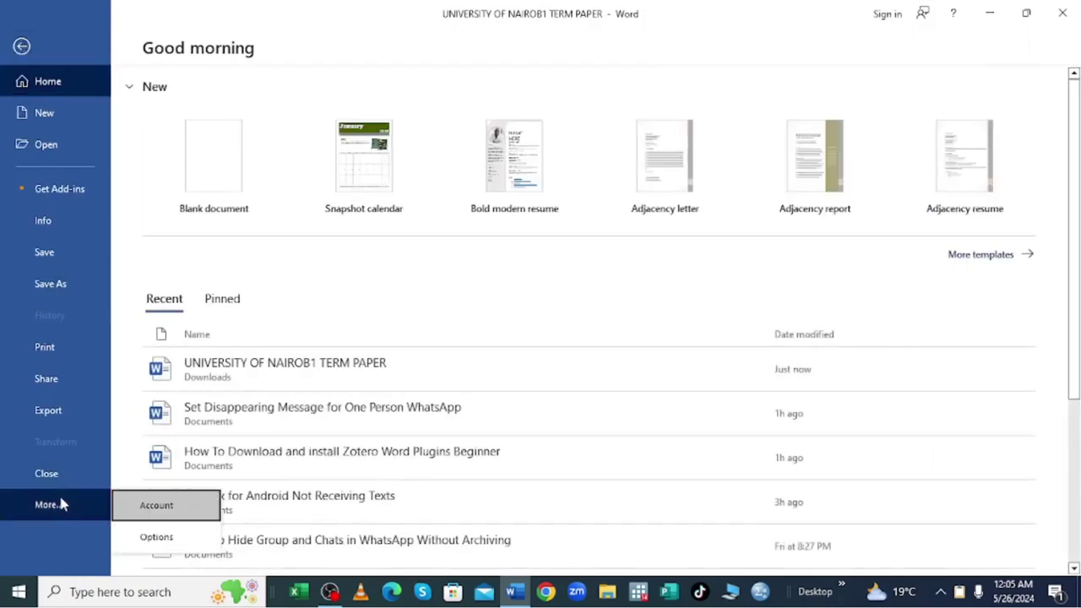
left_click(133, 545)
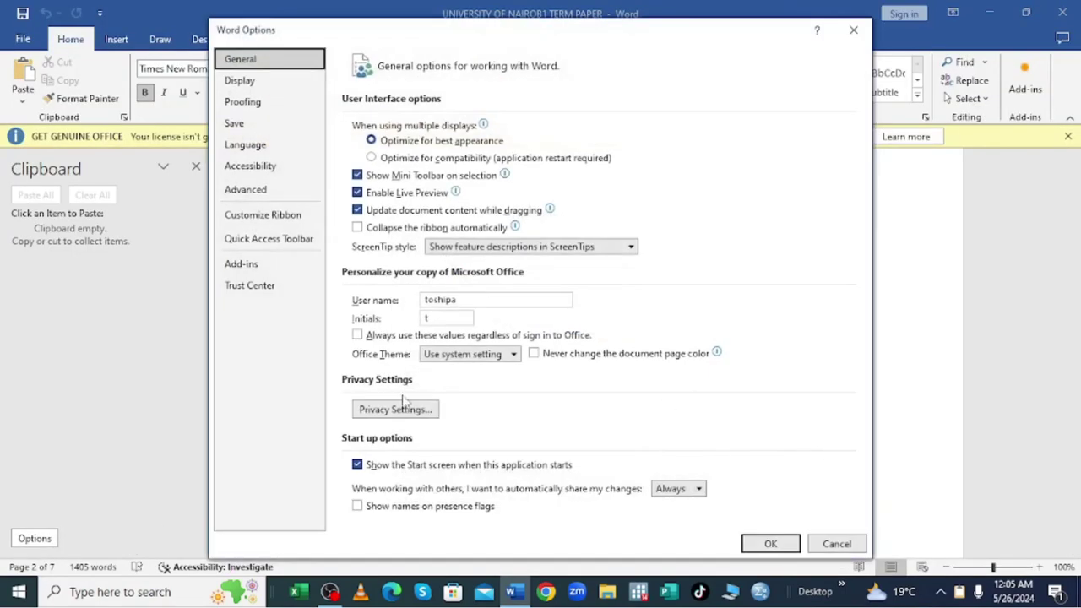
left_click(246, 190)
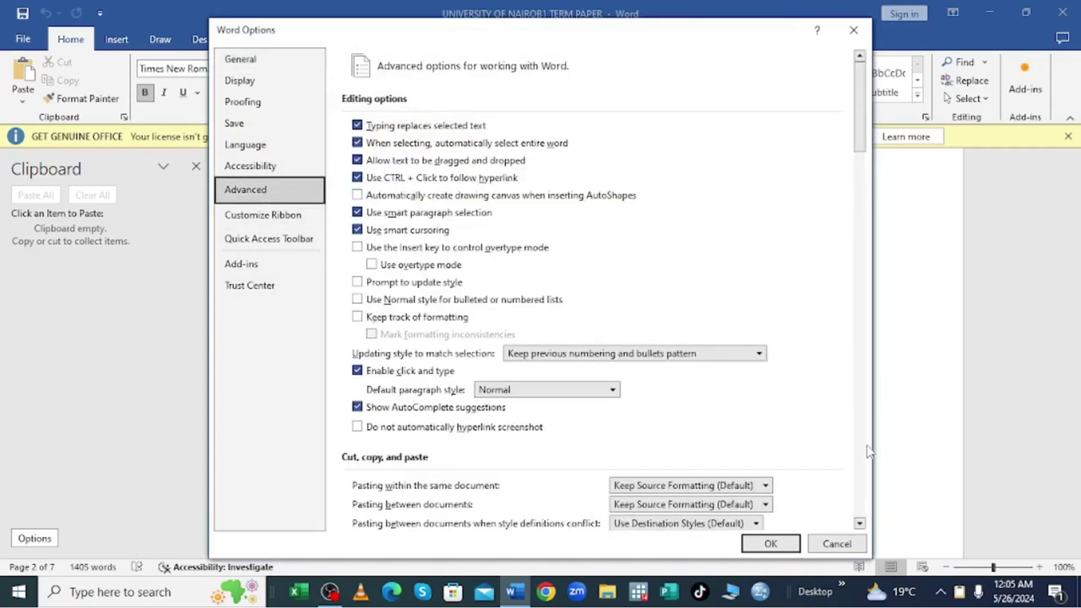
left_click(865, 456)
left_click_drag(864, 456, 865, 456)
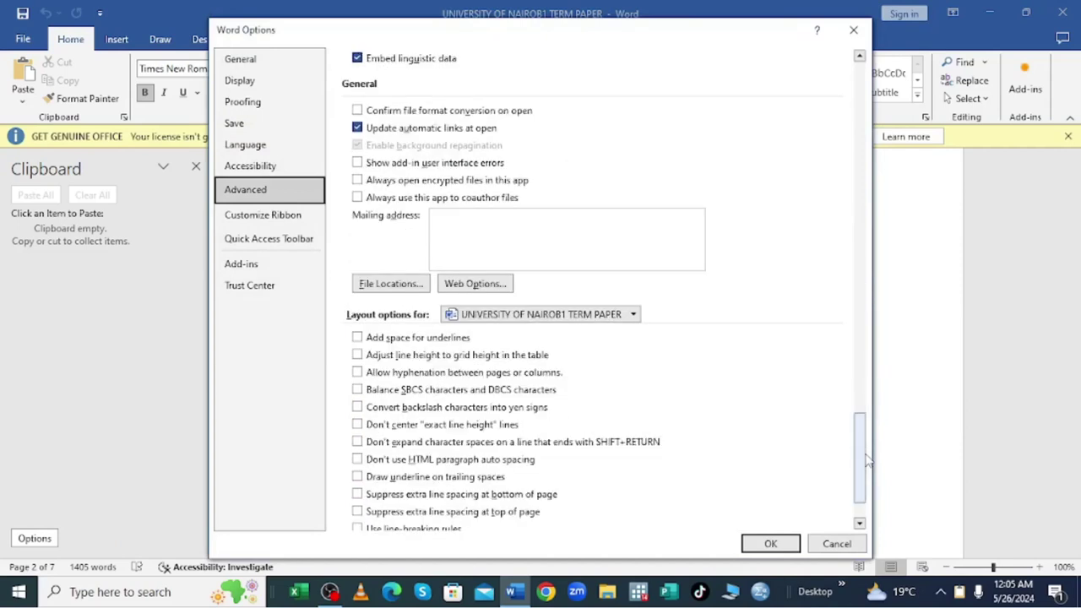
left_click(859, 57)
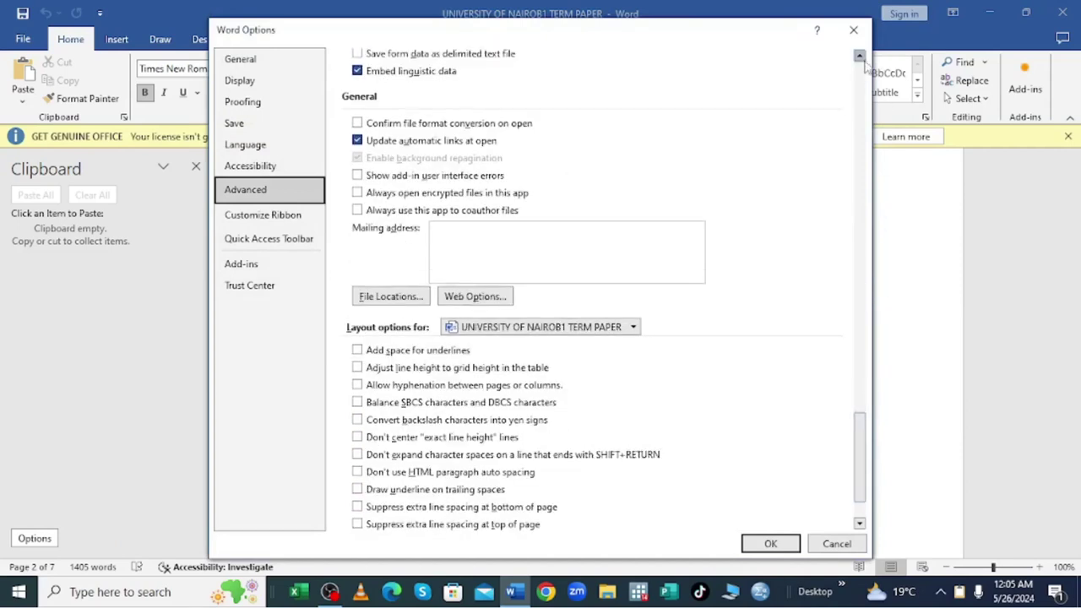
left_click(859, 57)
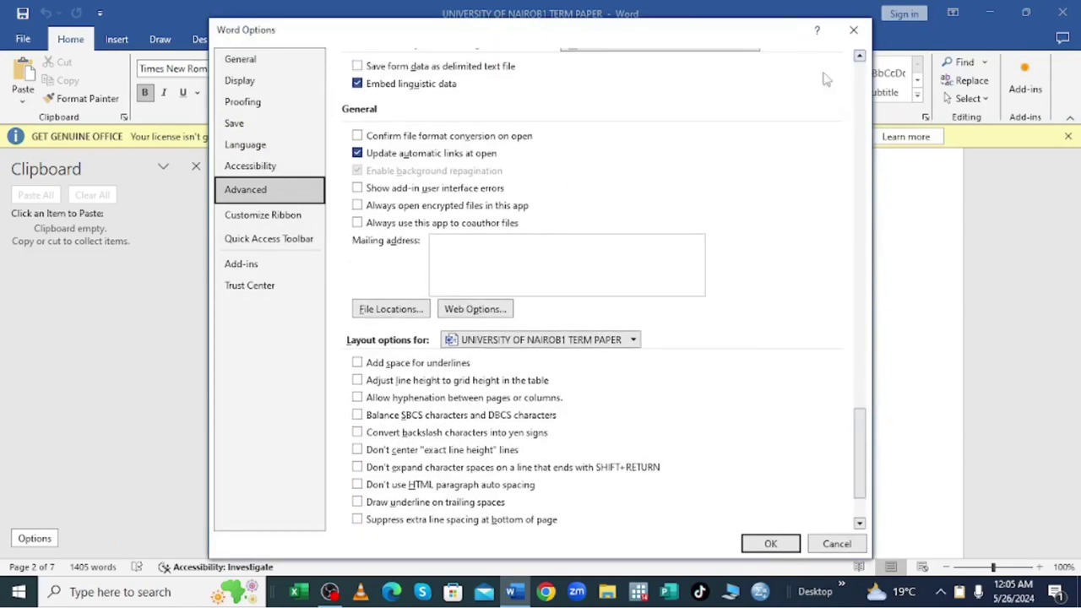
- In File Locations, modify the Startup location to browse Word's empty STARTUP folder
left_click(371, 311)
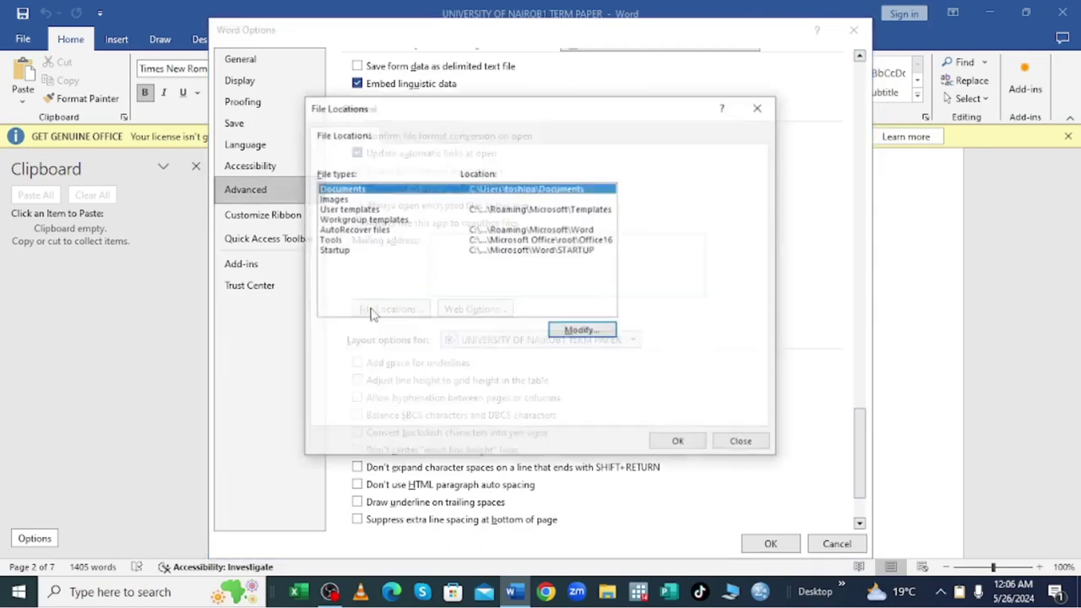
left_click(353, 252)
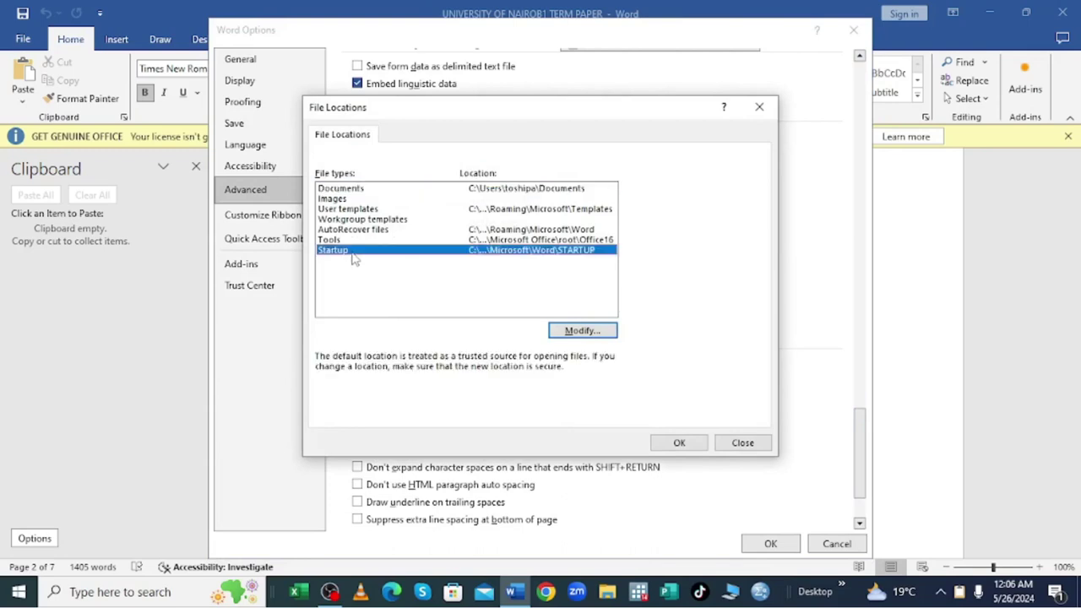
left_click(581, 331)
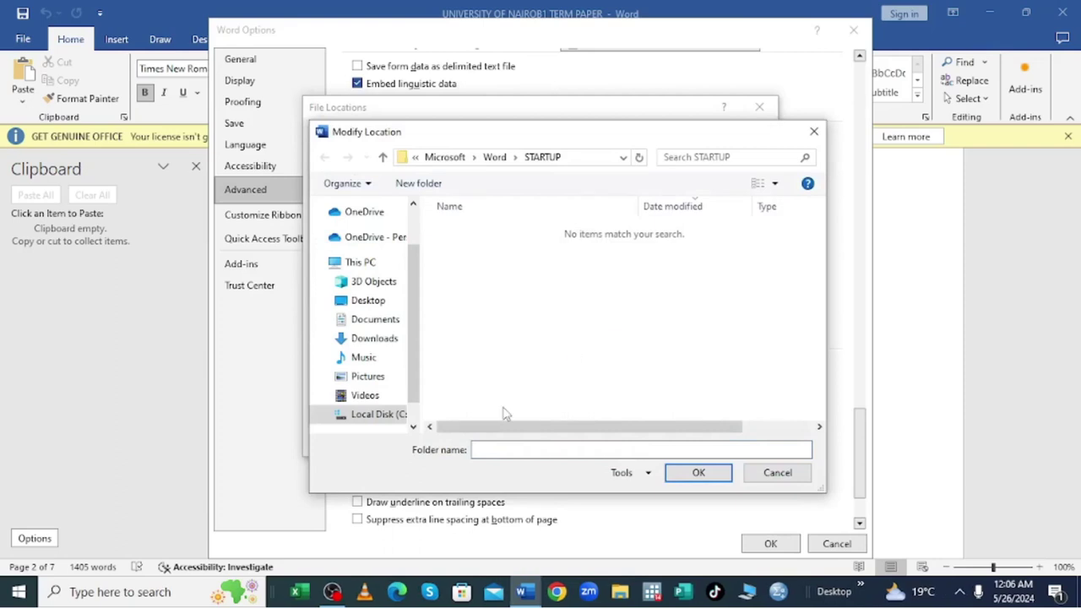
left_click(632, 594)
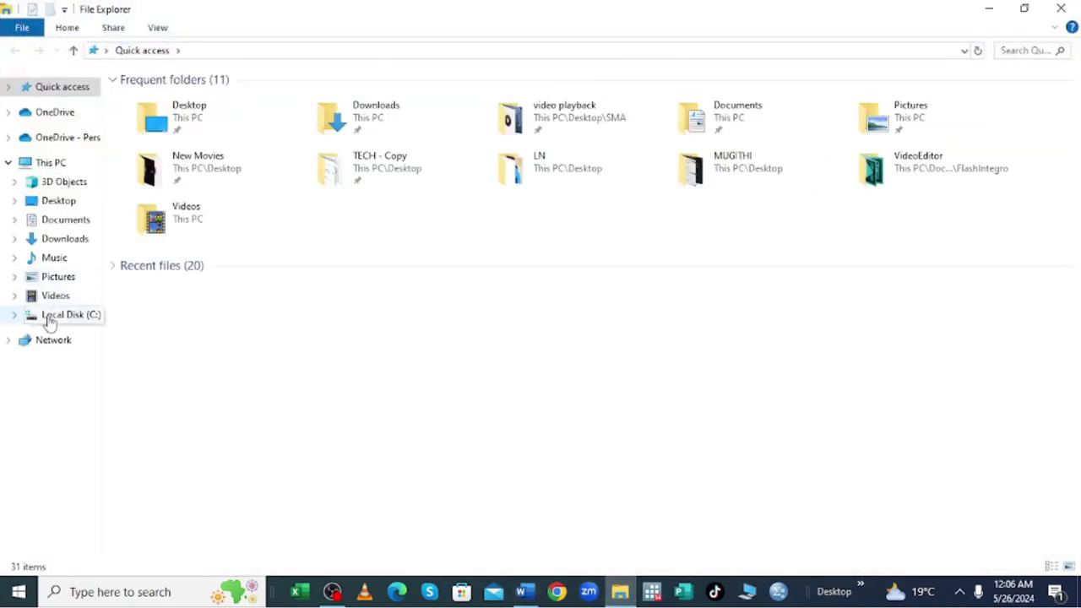
left_click(70, 314)
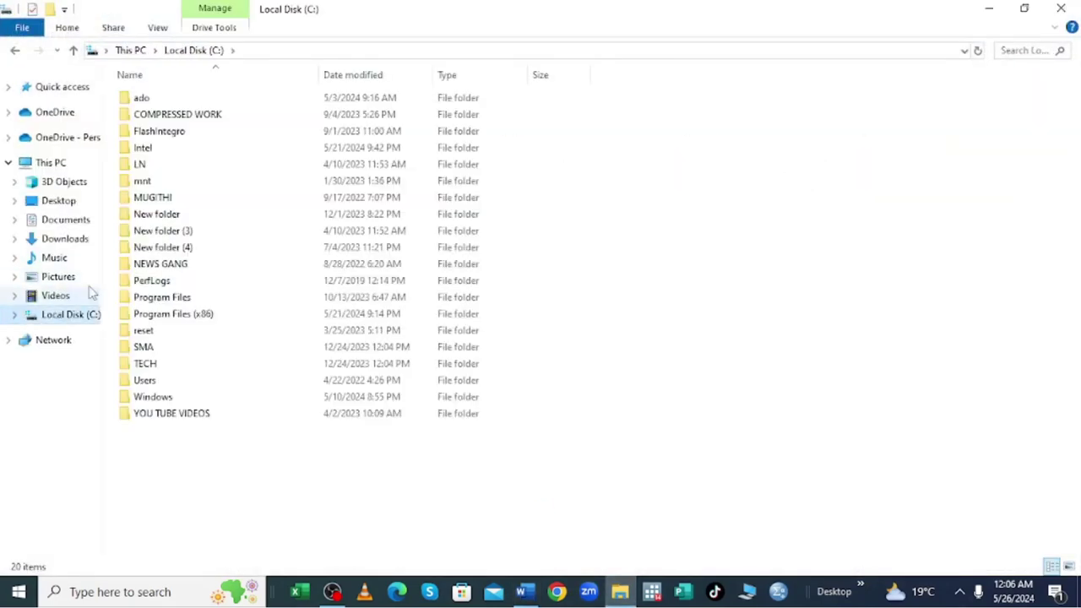
left_click(175, 313)
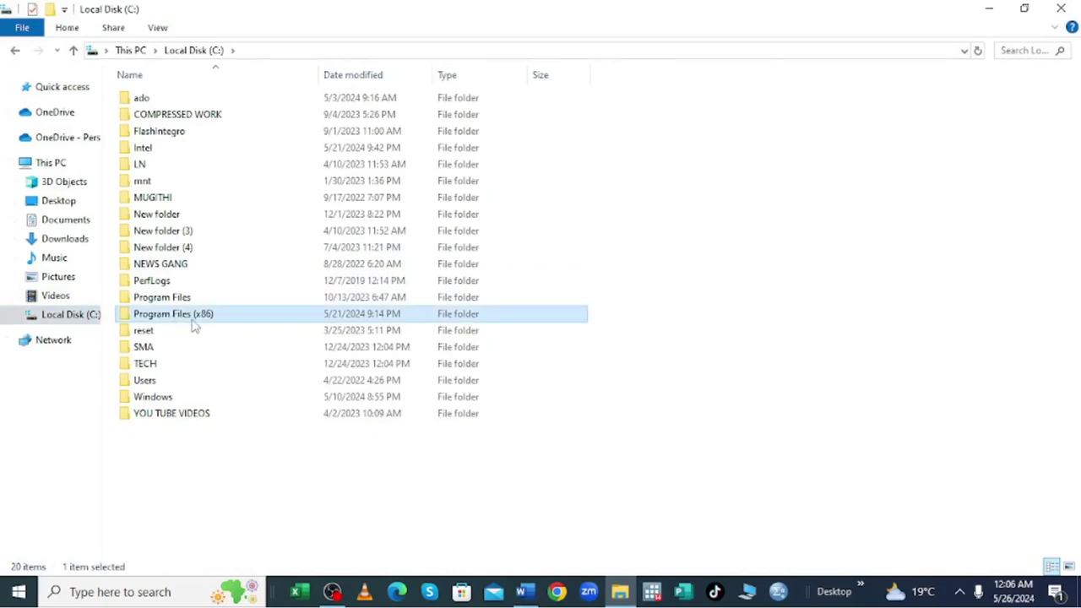
double_click(192, 317)
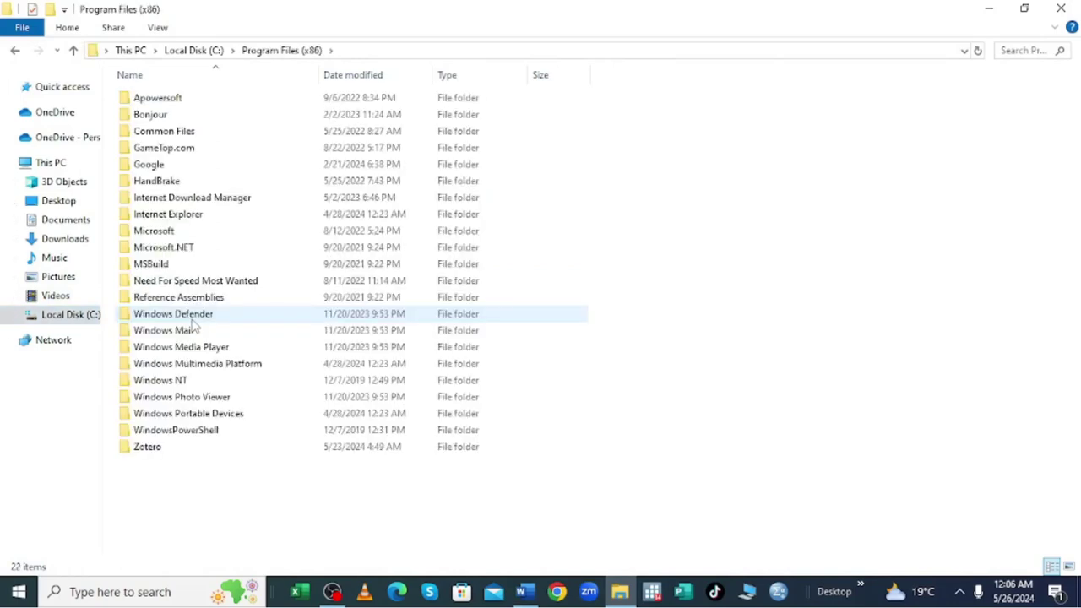
double_click(148, 447)
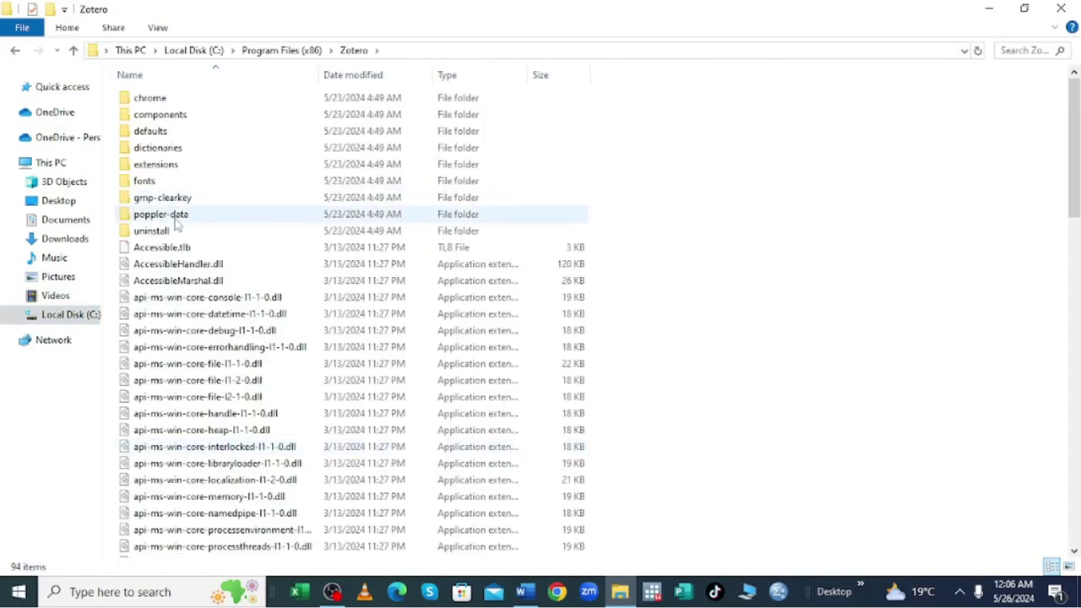
double_click(167, 164)
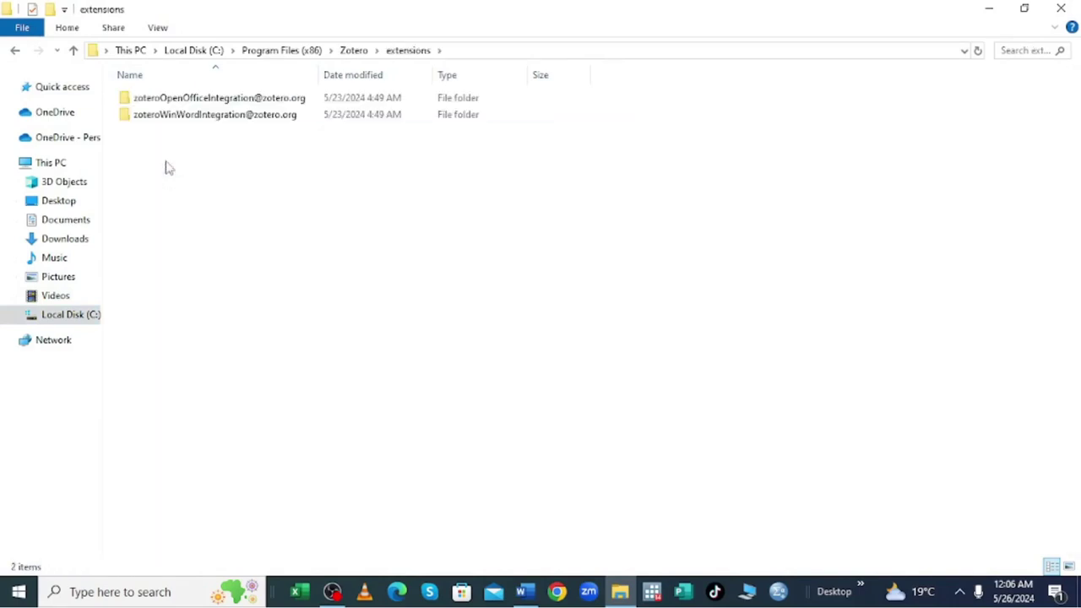
double_click(222, 114)
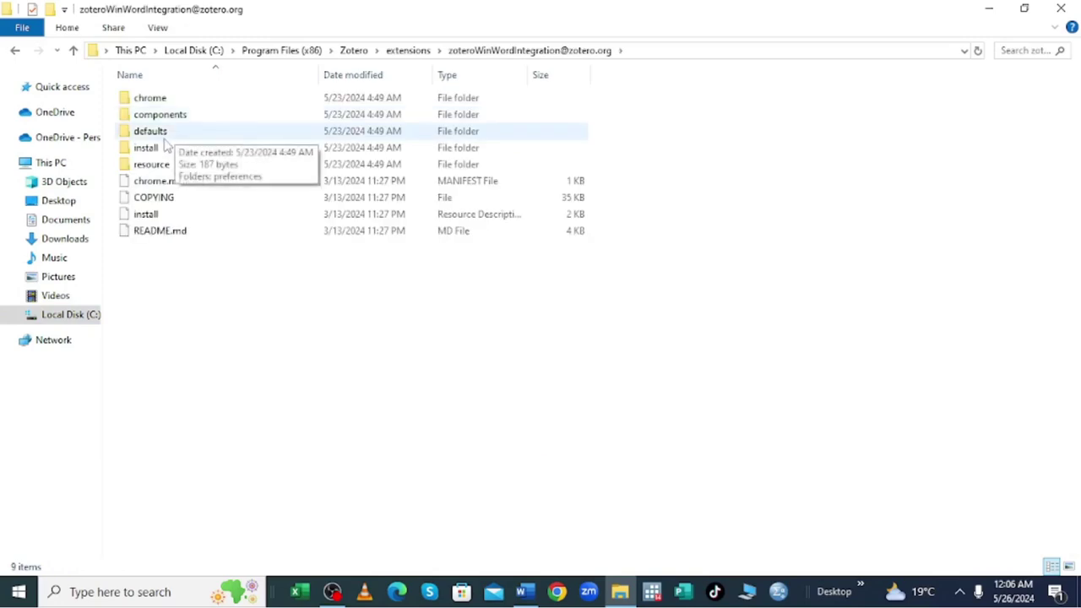
double_click(154, 147)
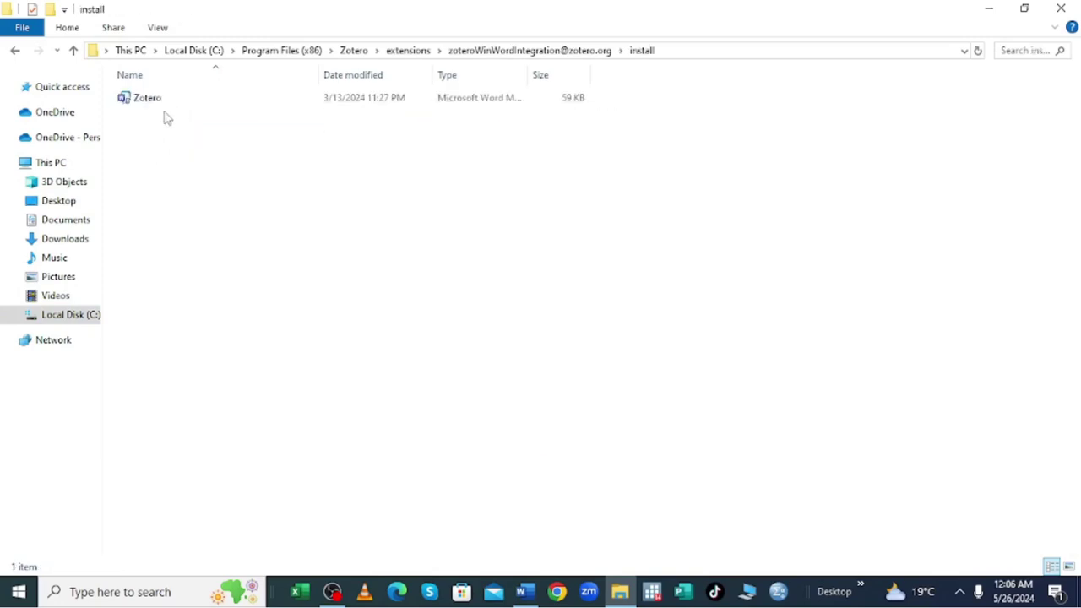
right_click(170, 101)
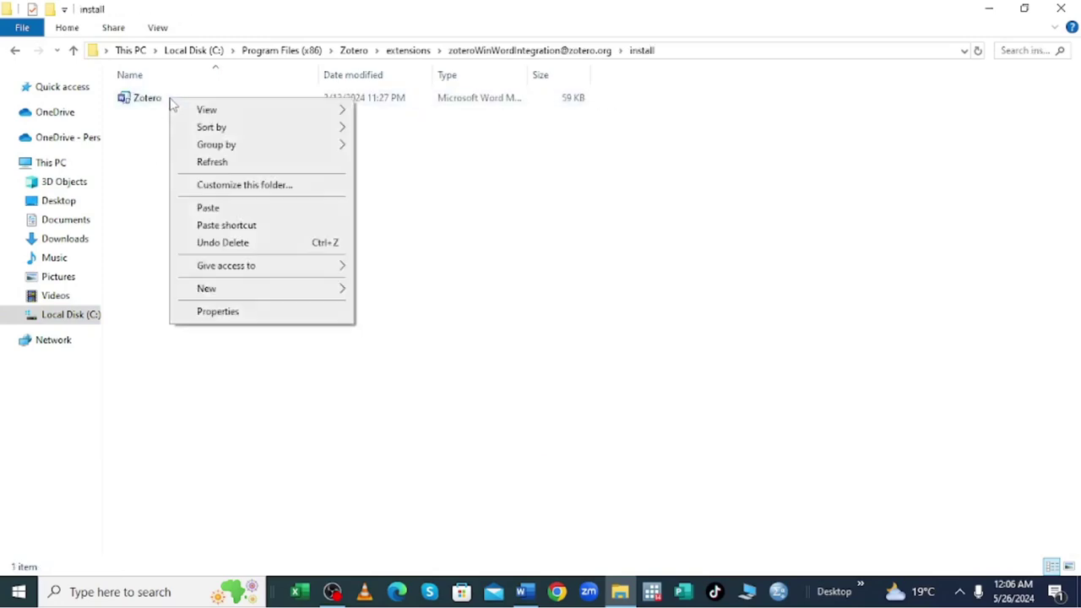
- Paste the Zotero template into the STARTUP folder, keeping the existing Zotero.dotm
left_click(523, 595)
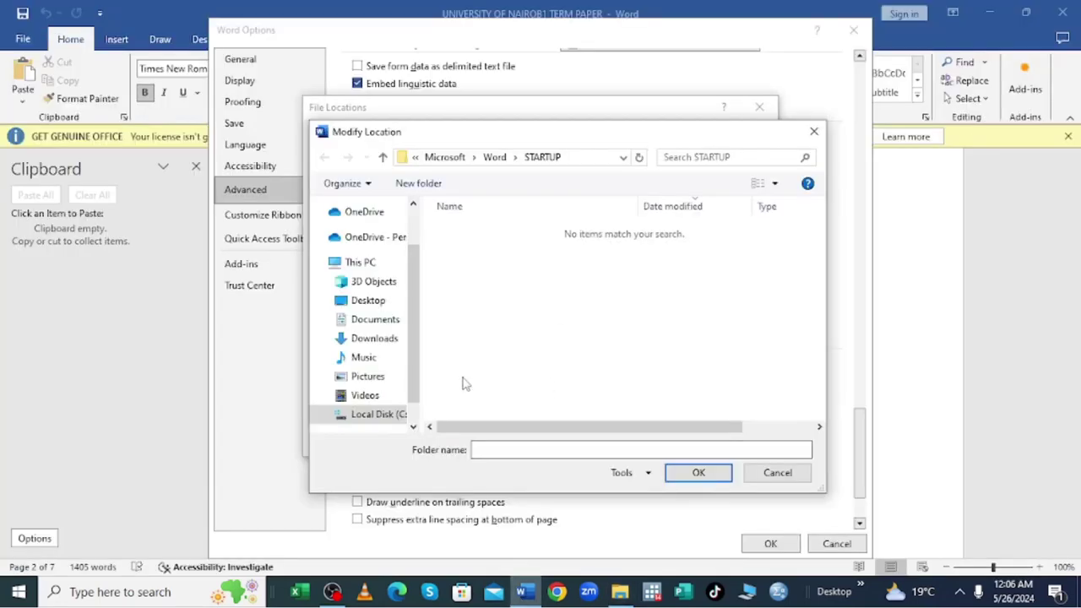
right_click(462, 384)
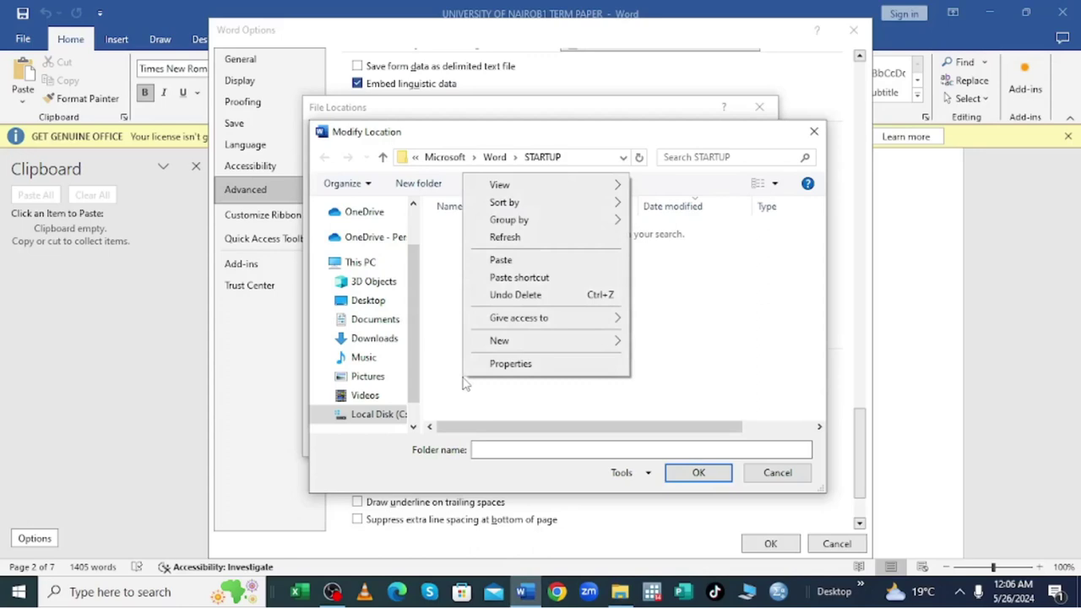
left_click(501, 269)
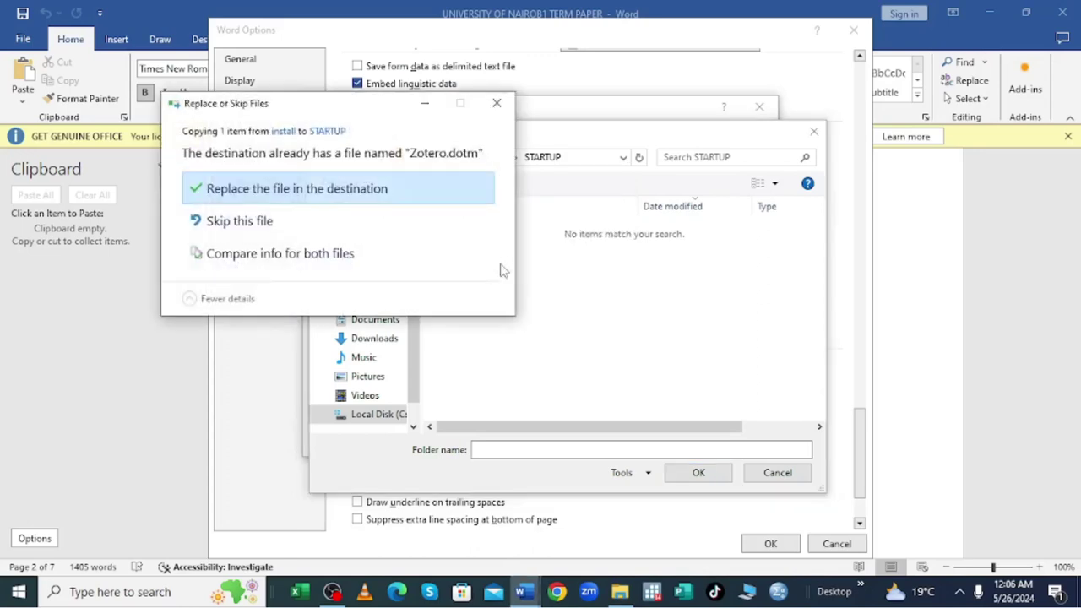
left_click(506, 104)
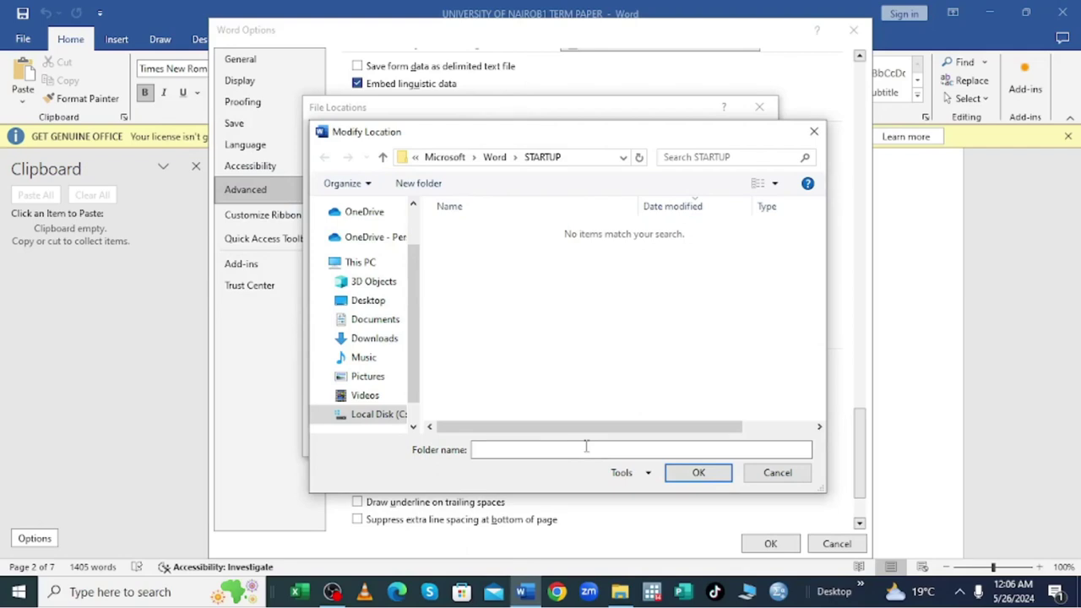
- Accept the STARTUP location, close the File Locations and Options dialogs, and exit Word
left_click(713, 477)
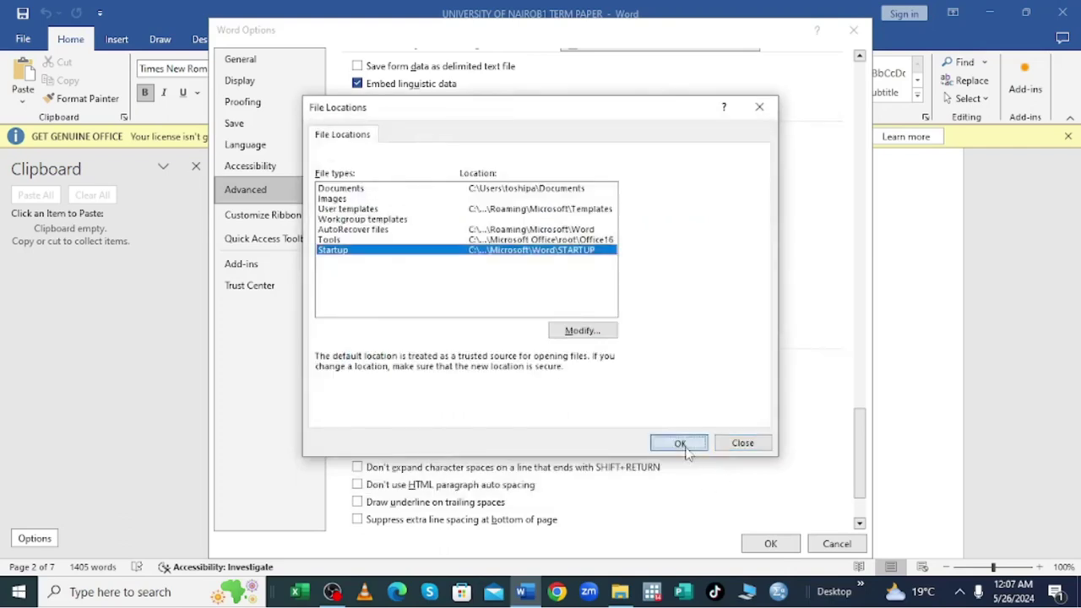
left_click(680, 445)
left_click(769, 543)
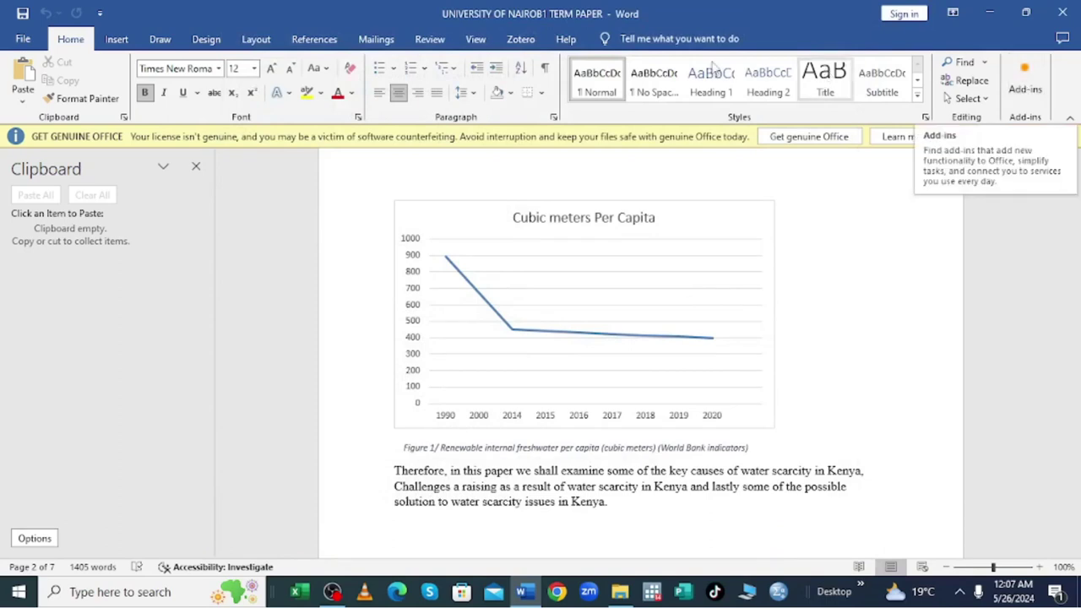
left_click(1063, 12)
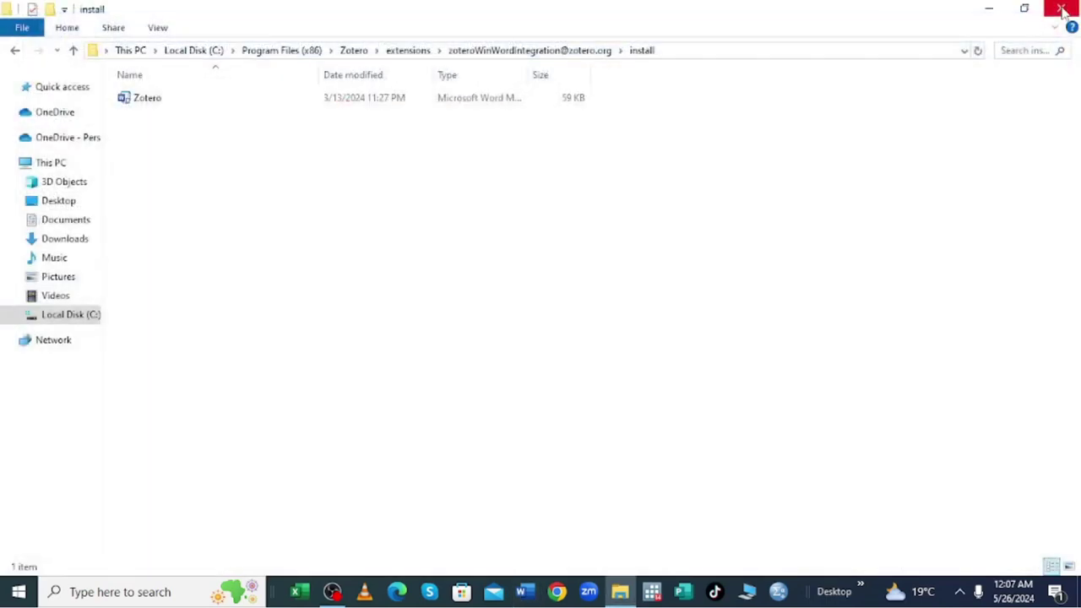
- Close File Explorer and view the Start menu's Power options, dismissing them without restarting
left_click(1062, 10)
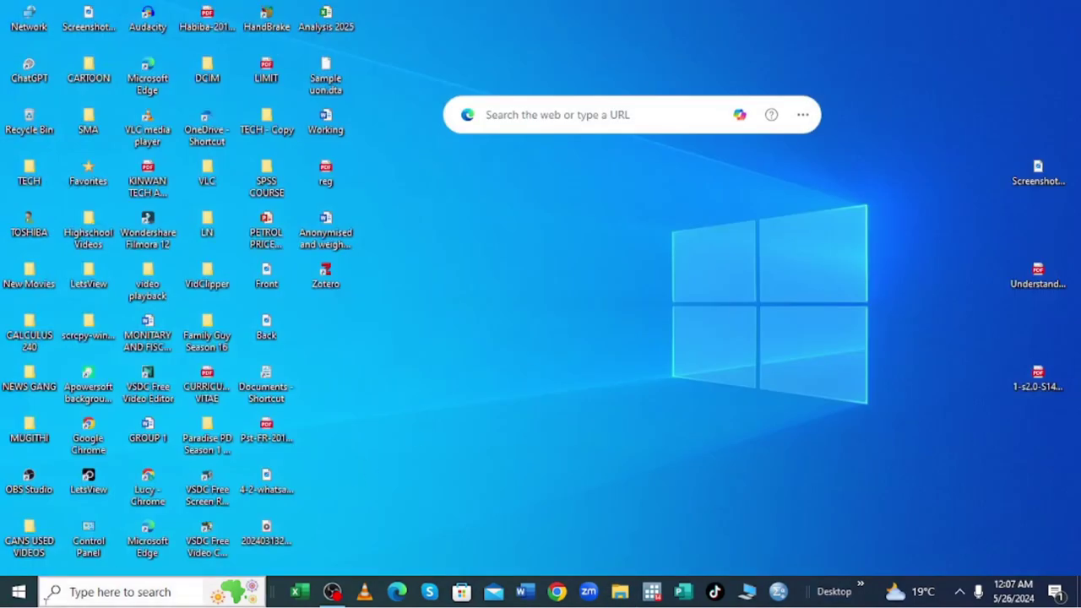
left_click(30, 605)
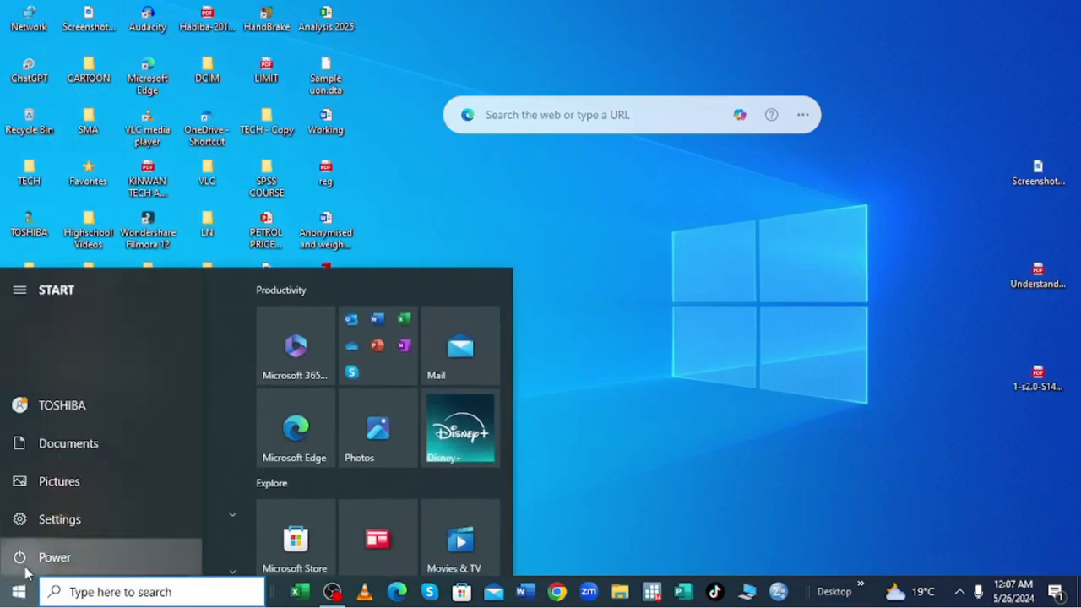
left_click(26, 566)
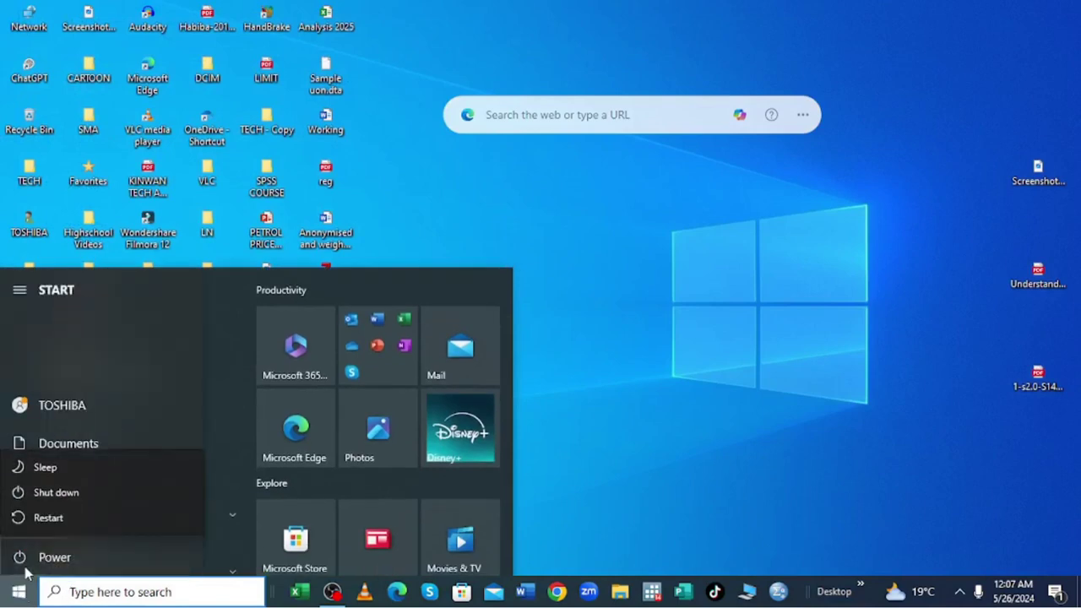
left_click(661, 222)
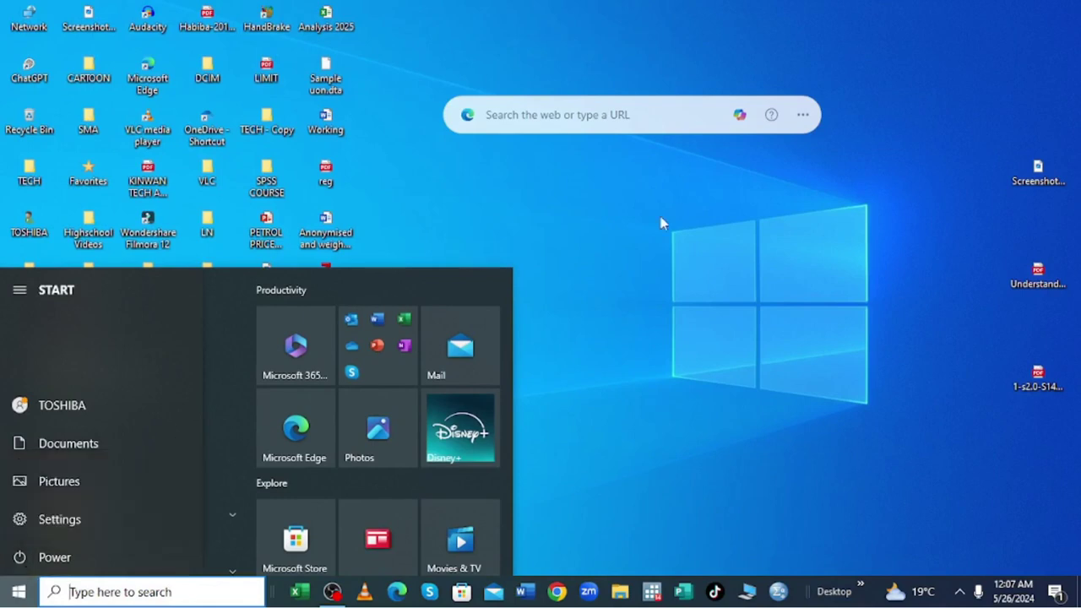
left_click(600, 311)
- Relaunch Word, create a blank document, check the Zotero ribbon tab's tools, then close Word
left_click(526, 593)
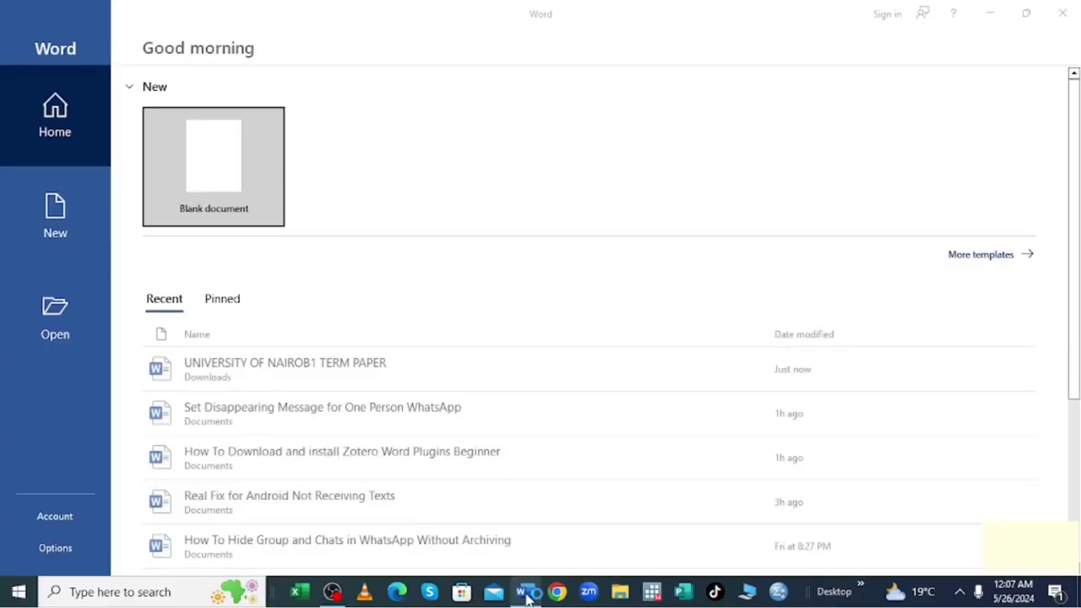
left_click(239, 196)
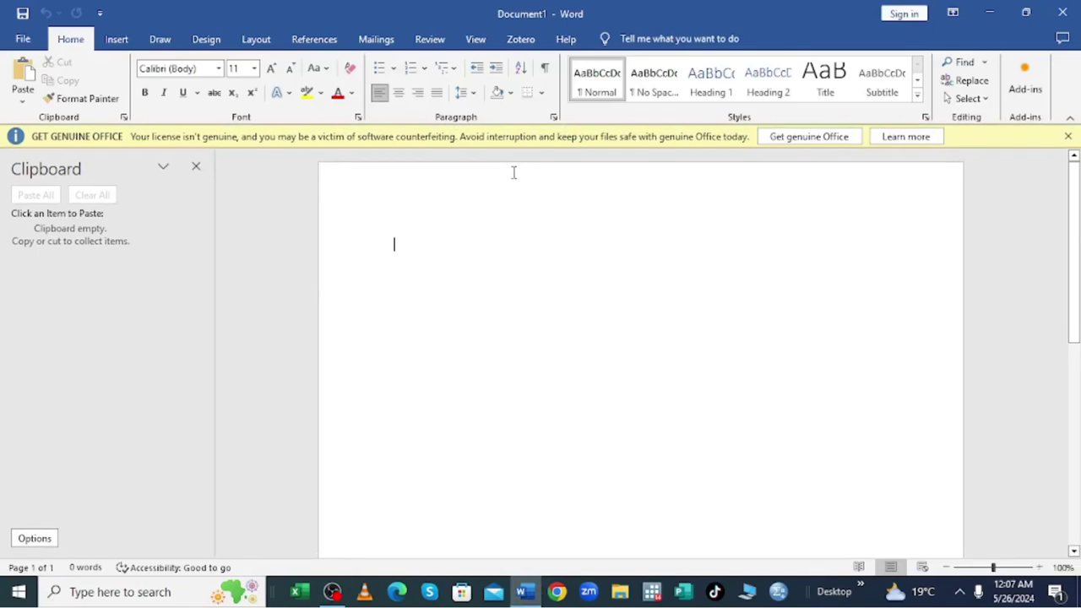
left_click(517, 42)
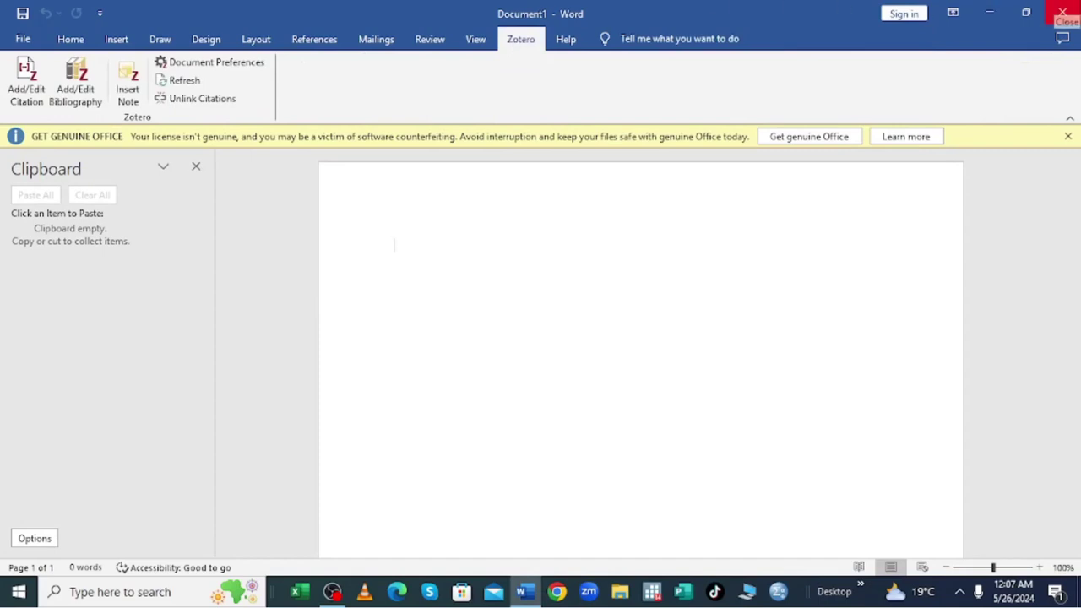
left_click(1062, 12)
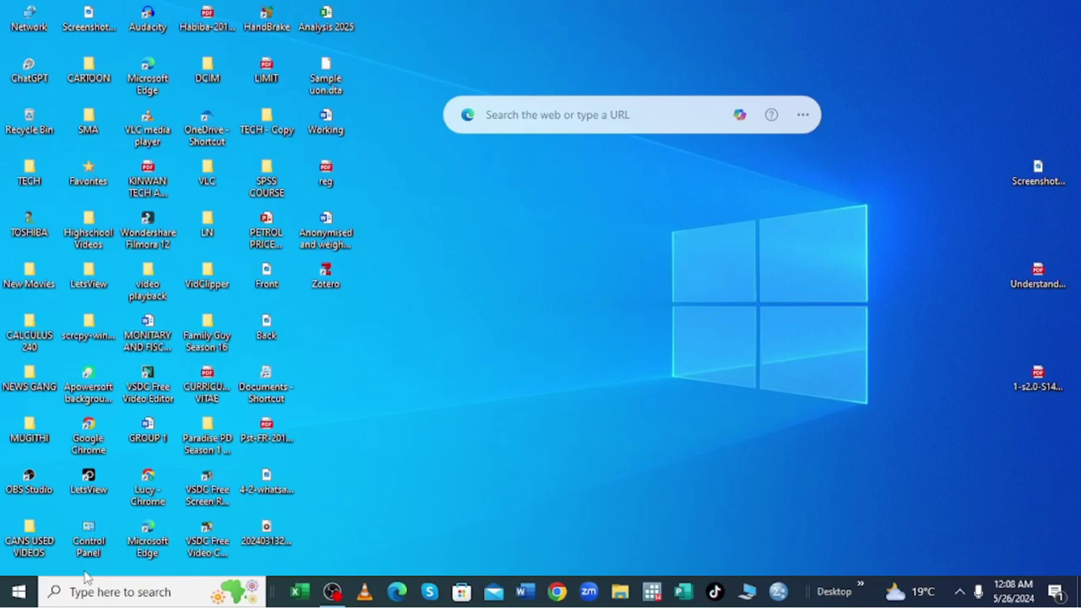
double_click(338, 277)
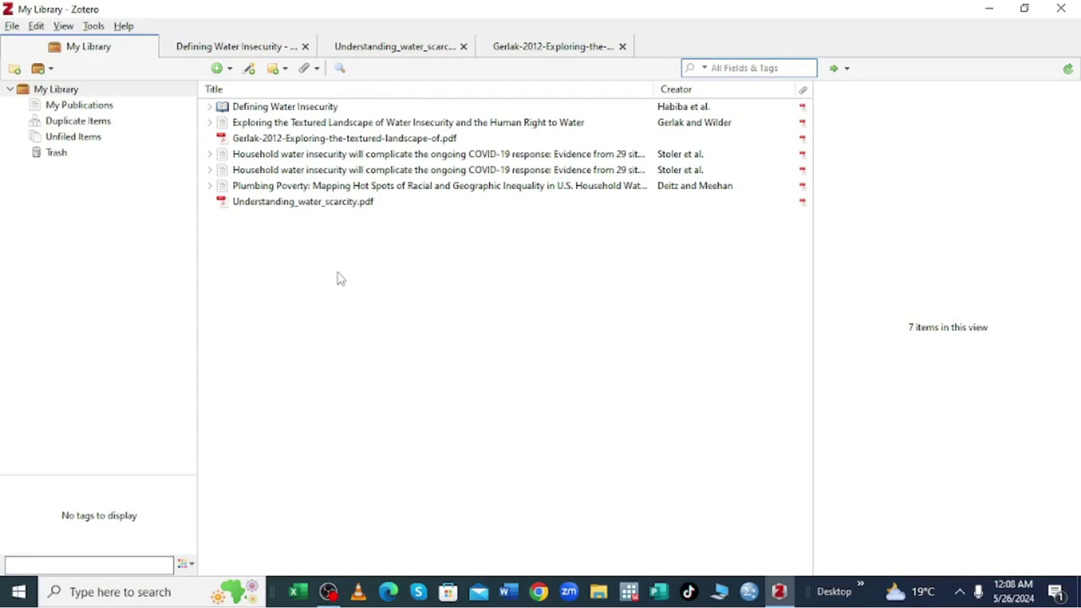
double_click(291, 154)
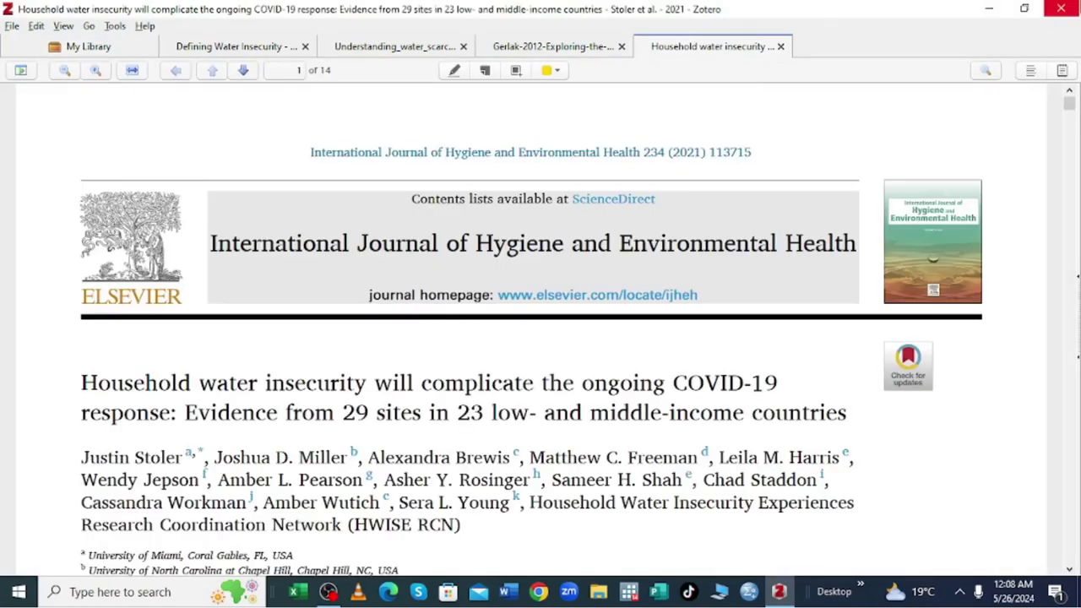
left_click(1060, 9)
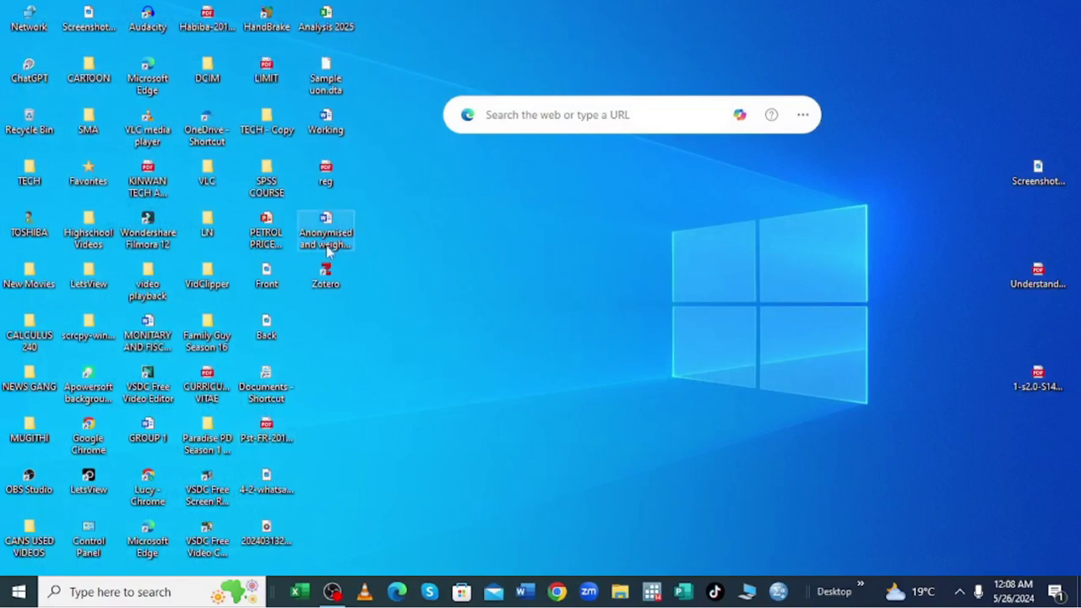
left_click(327, 281)
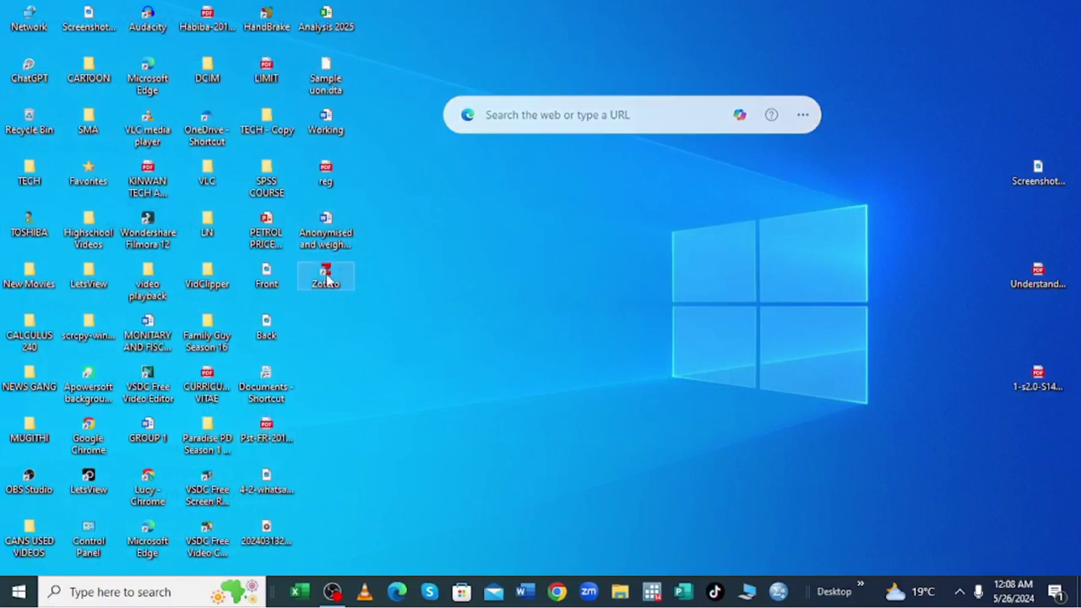
double_click(328, 278)
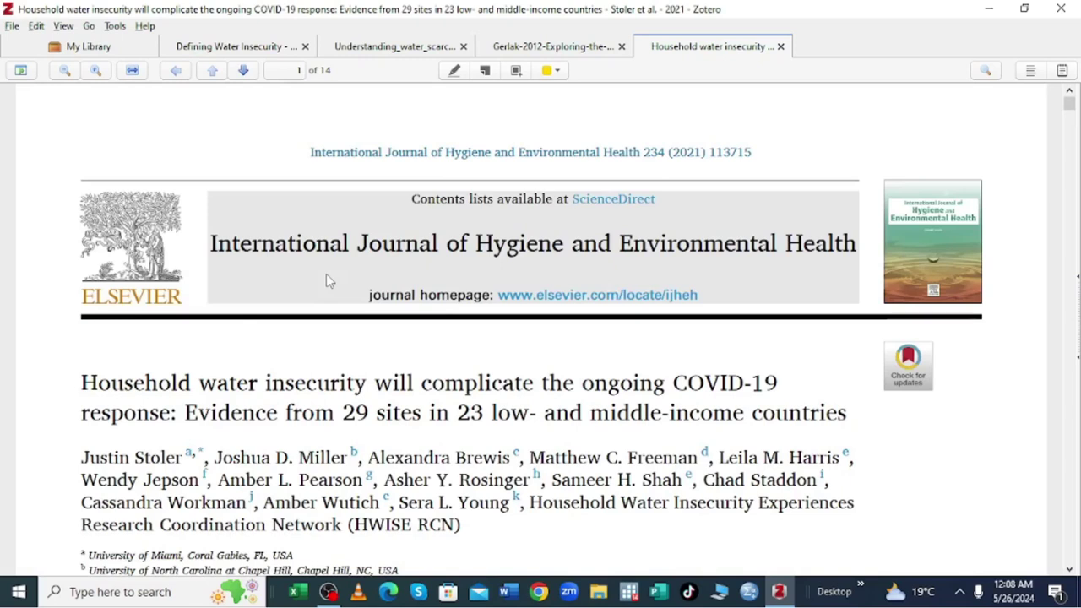
left_click(1062, 10)
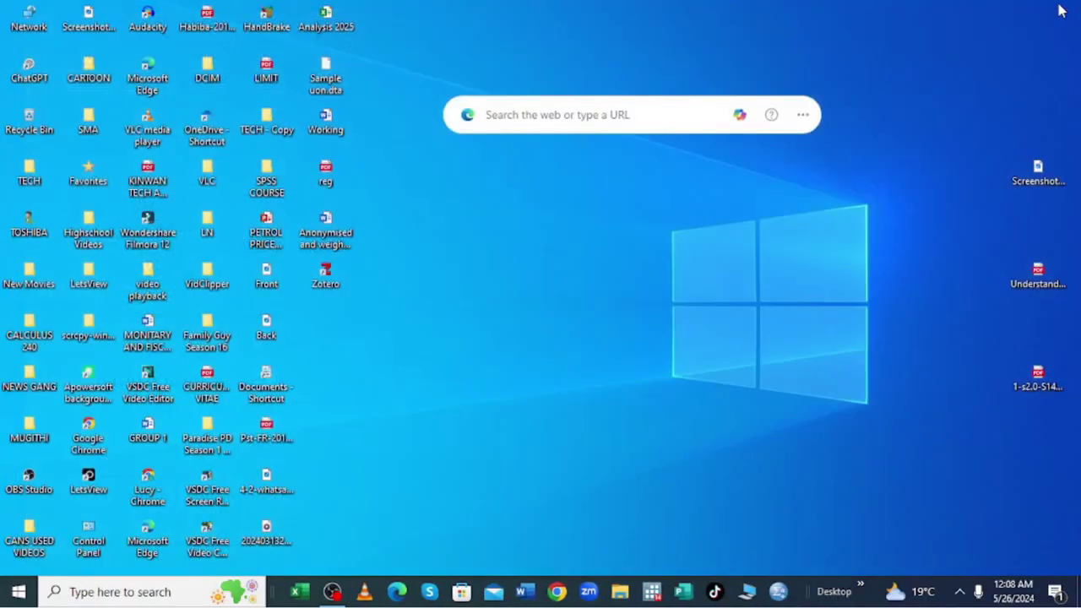